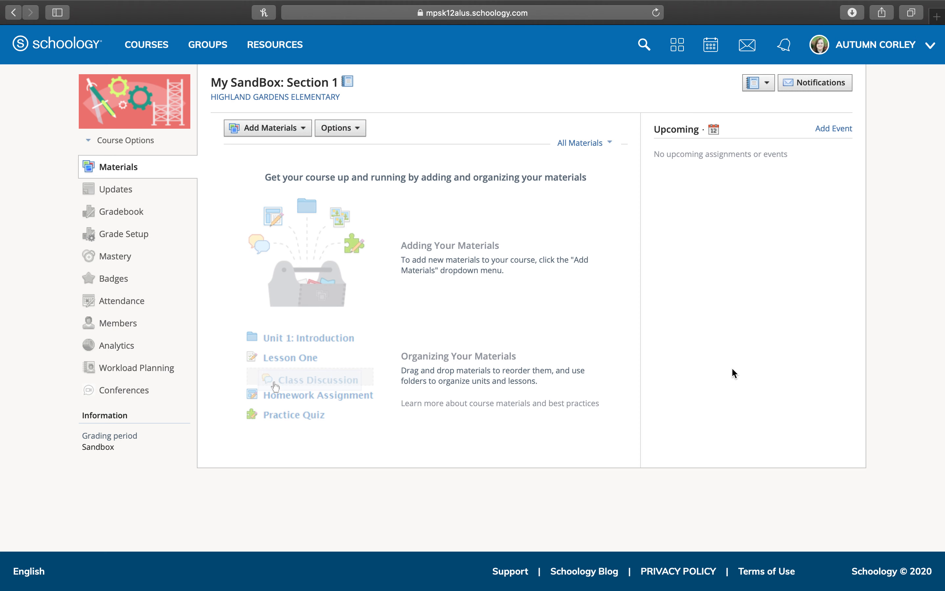
# Start a new folder titled 'Week 1 8/10-8/14: Number and Operations of Base Ten (4.NBT.1)'
pyautogui.click(302, 133)
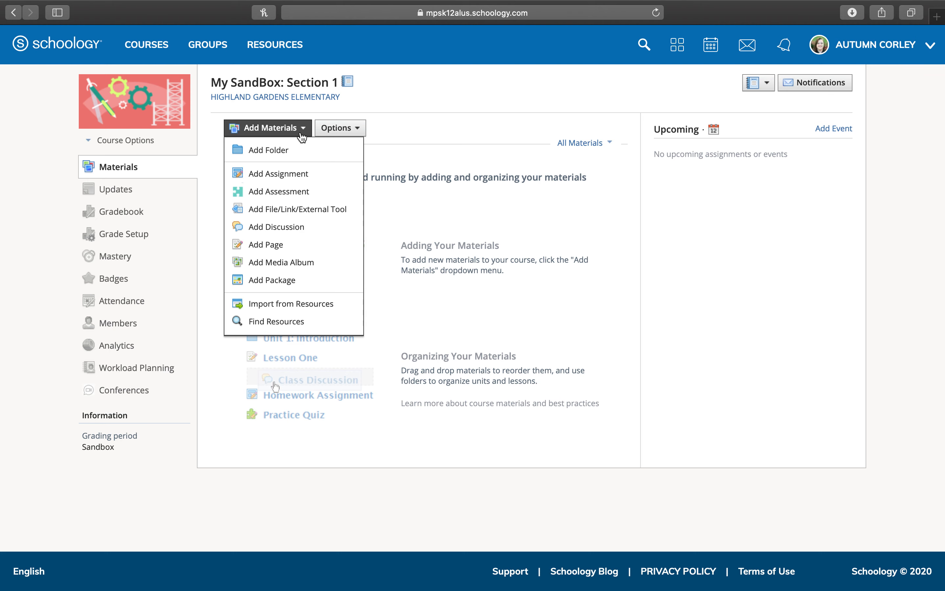
pyautogui.click(301, 151)
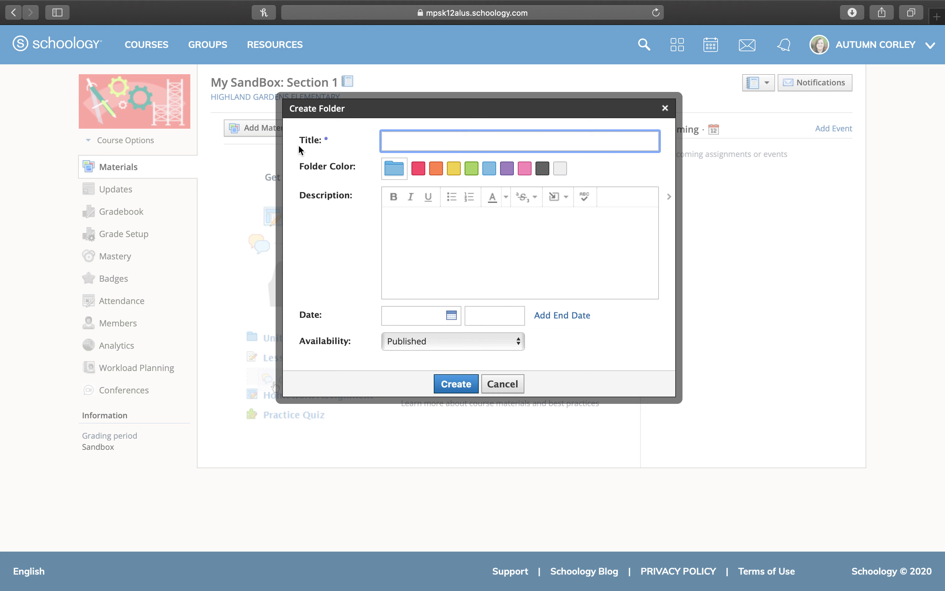
pyautogui.write('Week 1 8/10-8/14')
pyautogui.write(': Number and ')
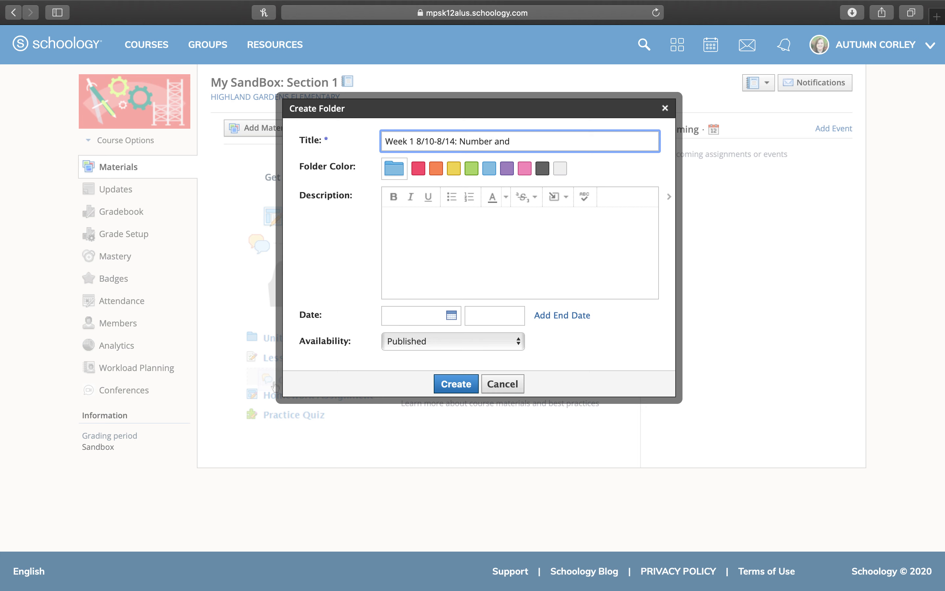
pyautogui.write('Operations of Base Ten (4.N')
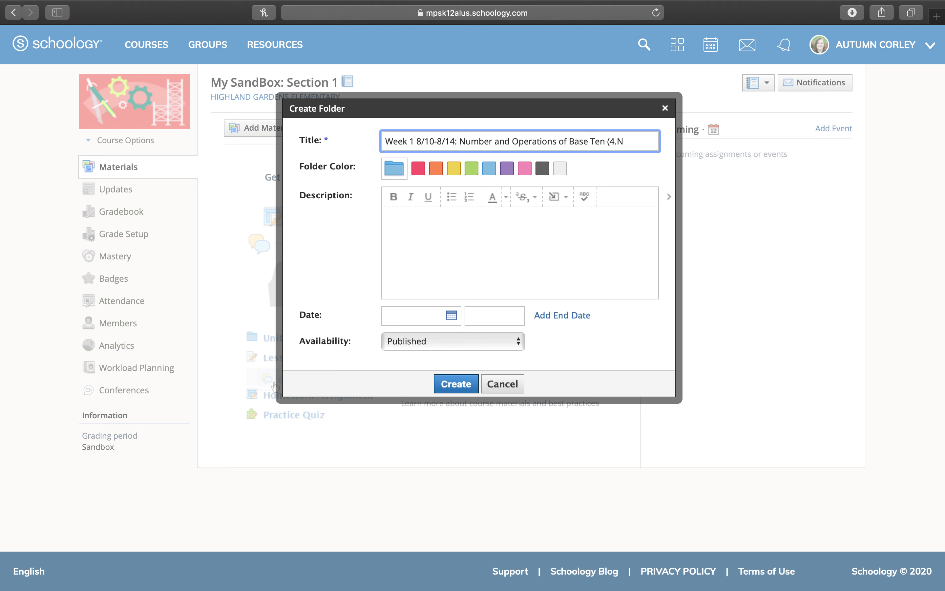
pyautogui.write('BT.1)')
pyautogui.click(502, 216)
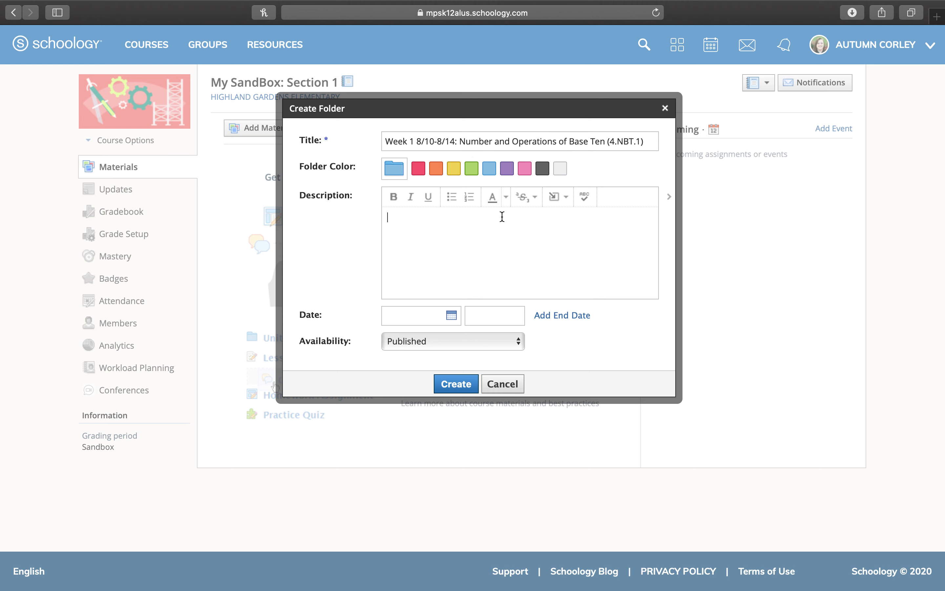
# Describe the folder as 'Student will be able to recognize multi-digit...' and retitle it 'Week #1'
pyautogui.write('Student will be able to recognize multi')
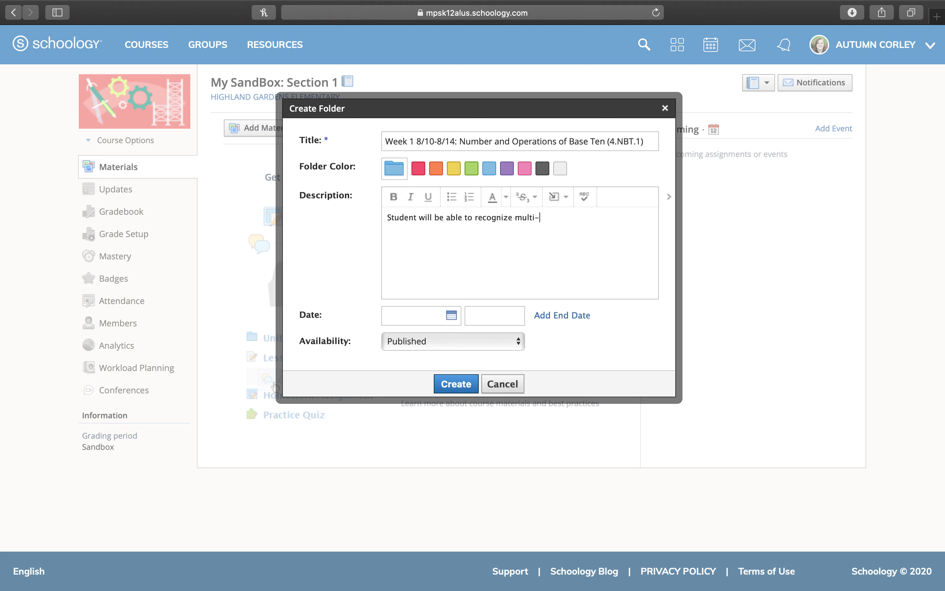
pyautogui.write('-digit...')
pyautogui.click(410, 140)
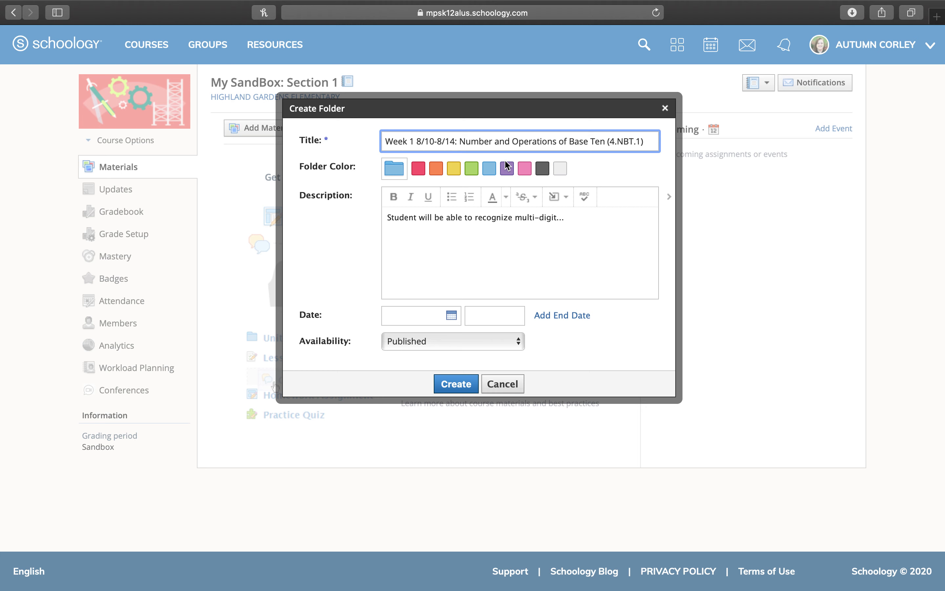
pyautogui.write('#')
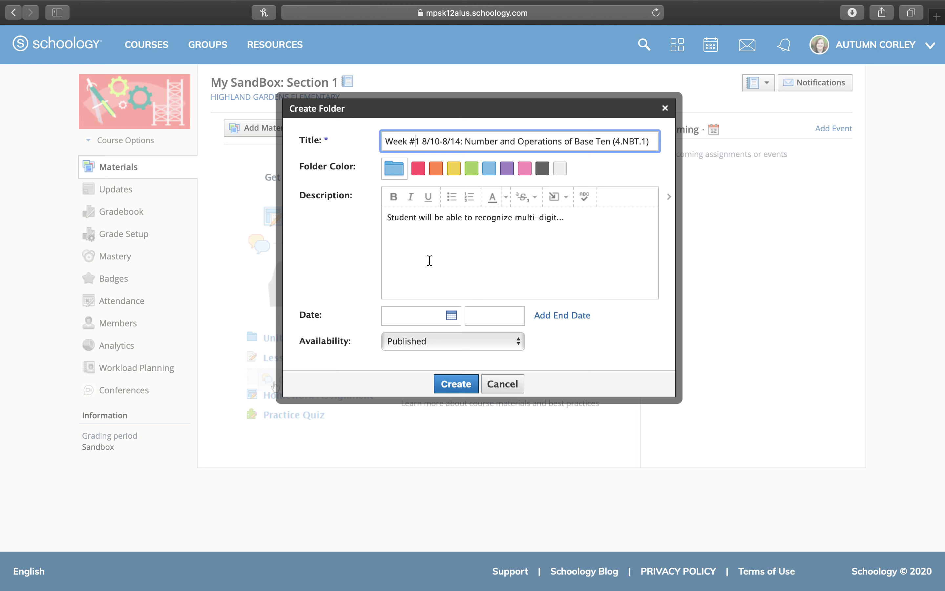
# Date the folder August 10, 2020, set it to publish on its start date, and create it
pyautogui.click(429, 317)
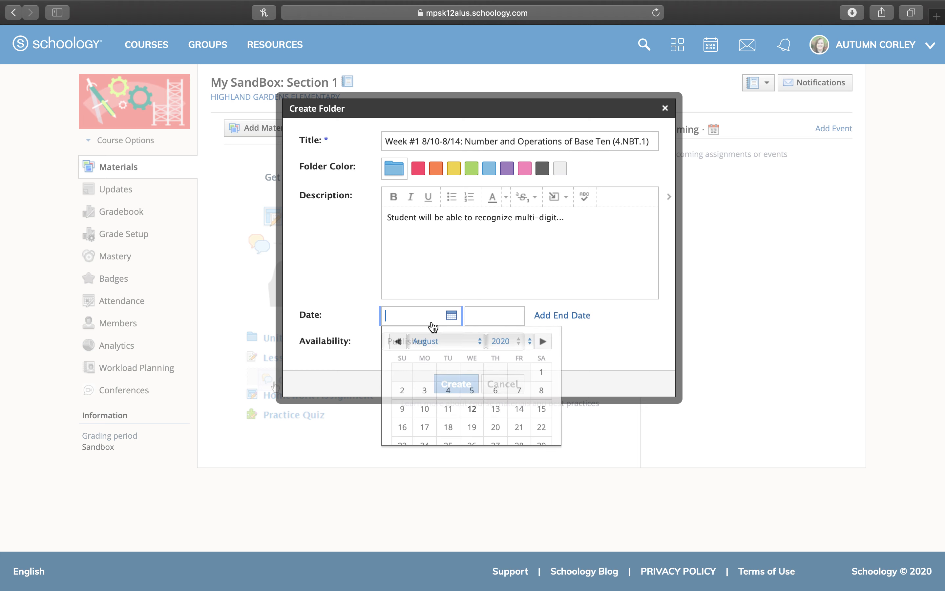
pyautogui.click(426, 411)
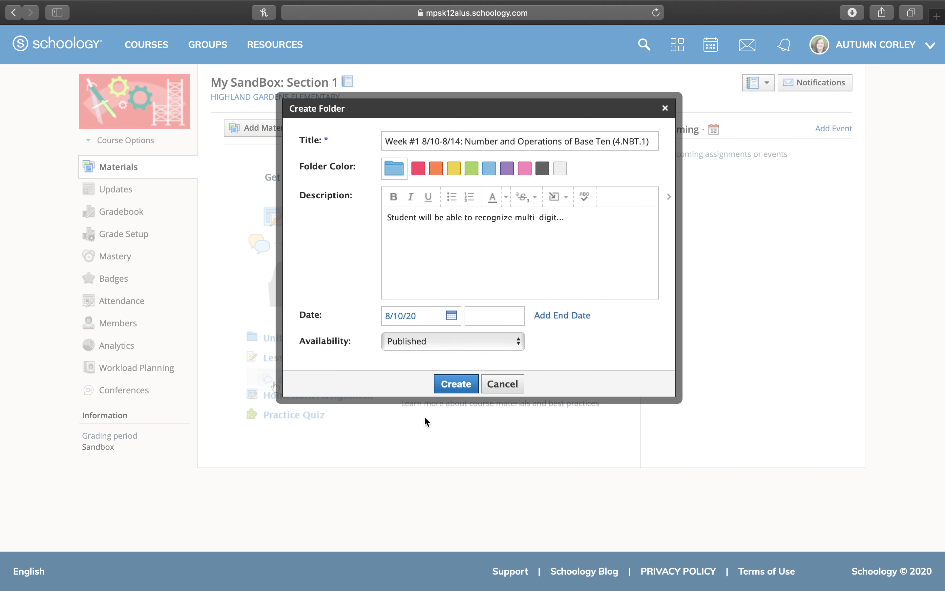
pyautogui.click(493, 337)
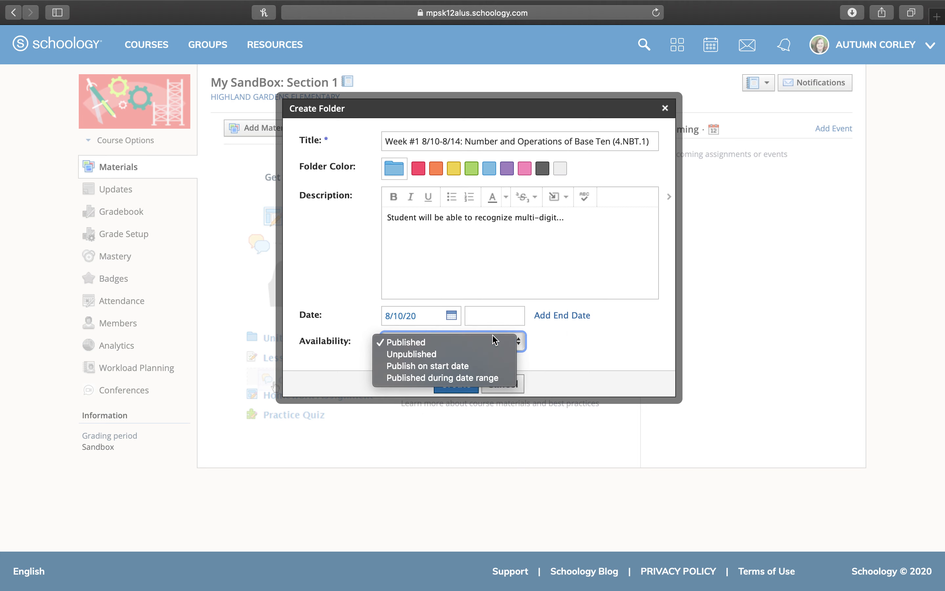
pyautogui.click(461, 363)
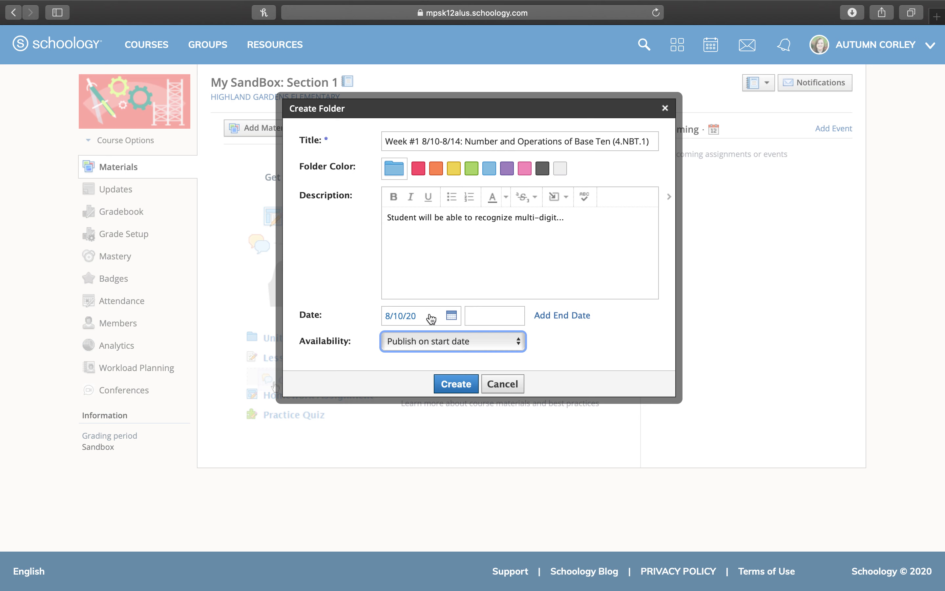
pyautogui.click(456, 384)
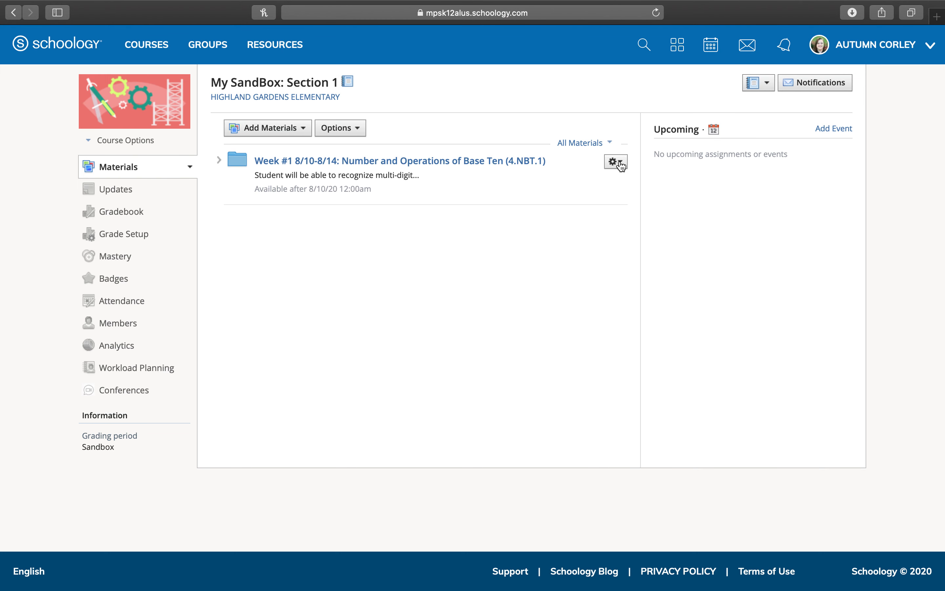
pyautogui.click(620, 164)
# Change the Week #1 folder colour to red and save
pyautogui.click(627, 182)
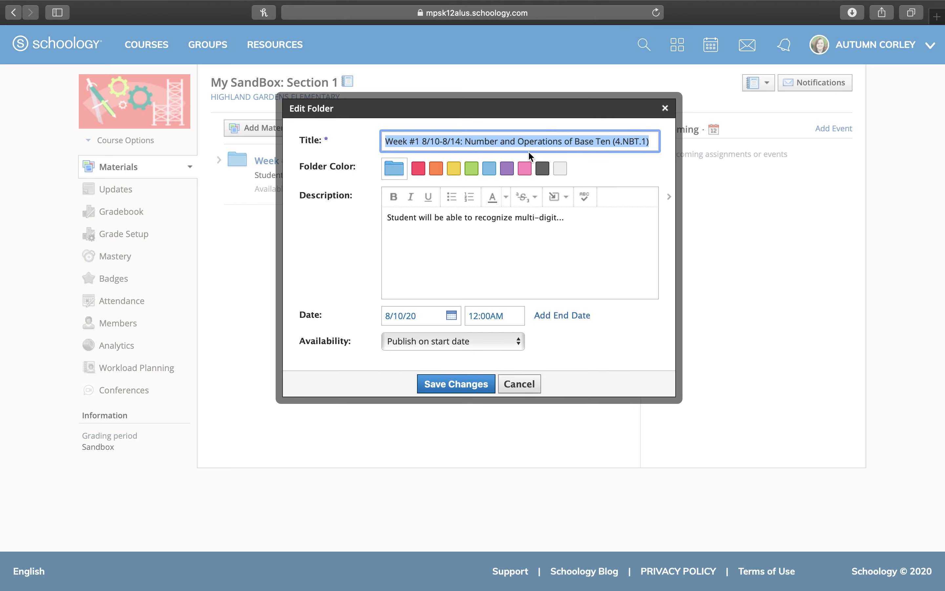
pyautogui.click(419, 168)
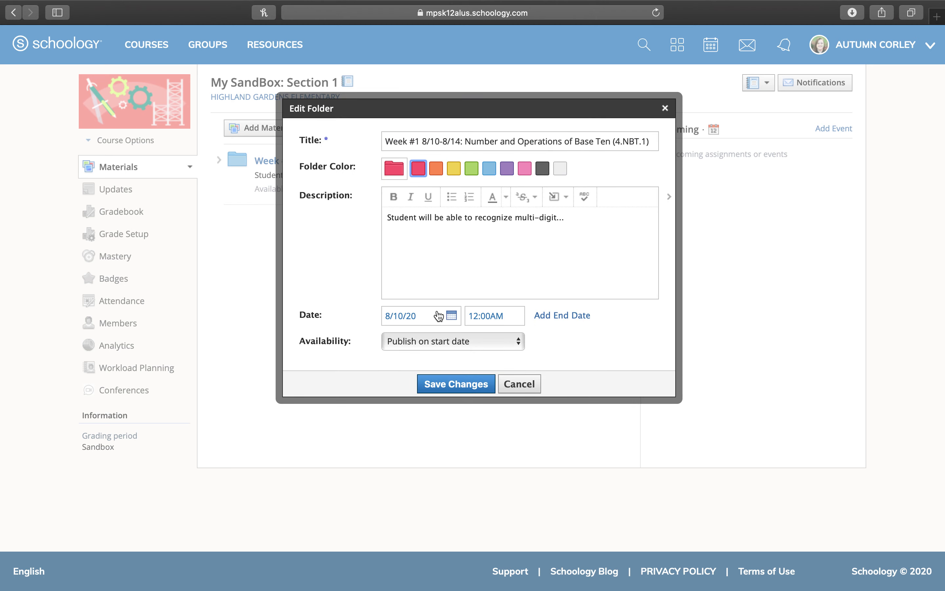
pyautogui.click(440, 385)
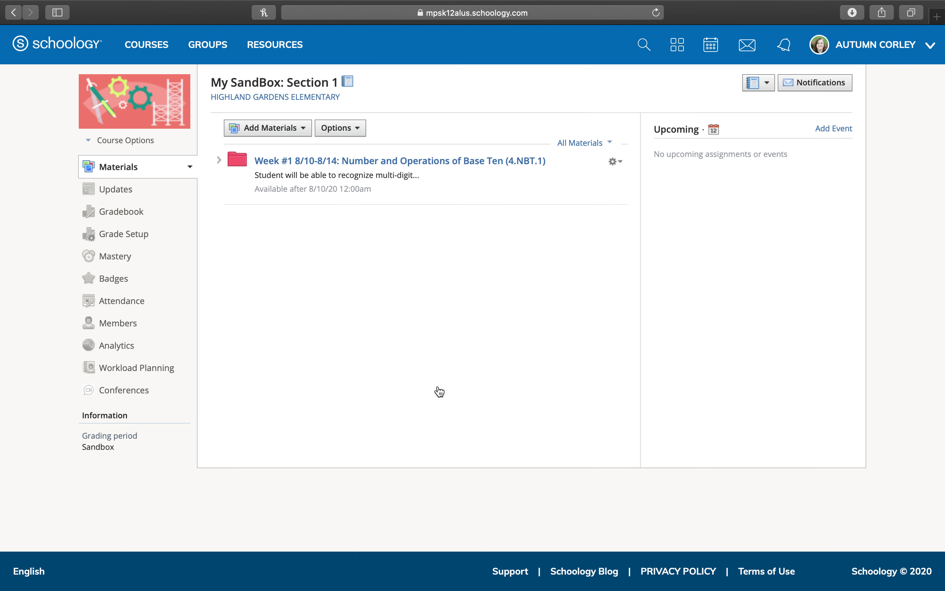
# Try retitling the folder 'Week 1', then discard the edit
pyautogui.click(612, 164)
pyautogui.click(617, 181)
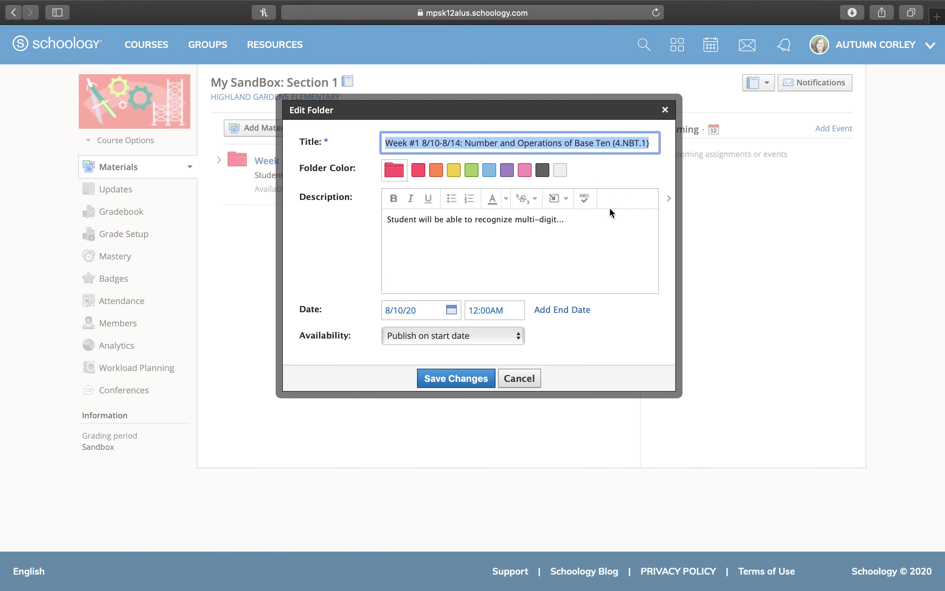
pyautogui.write('Week ')
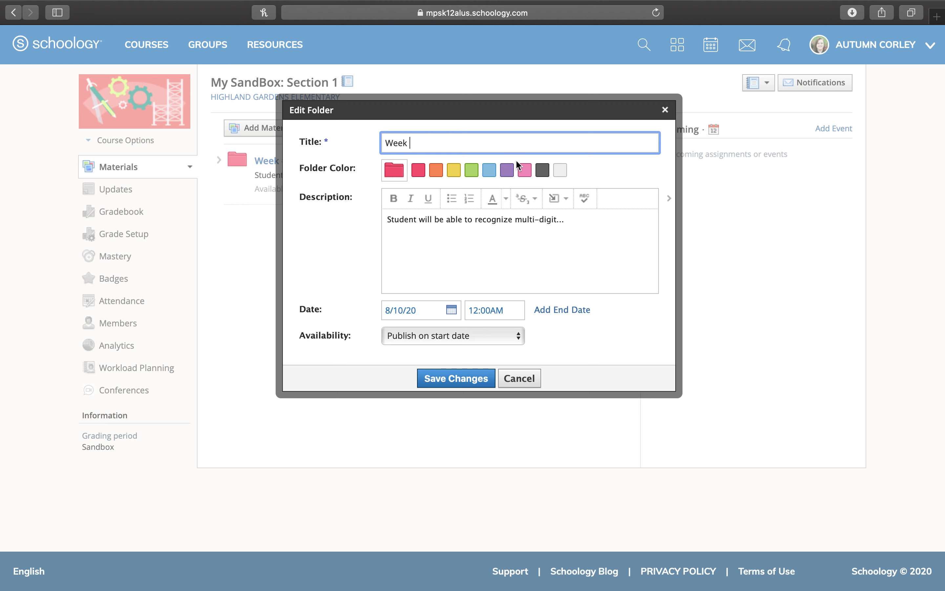
pyautogui.write('1')
pyautogui.click(512, 381)
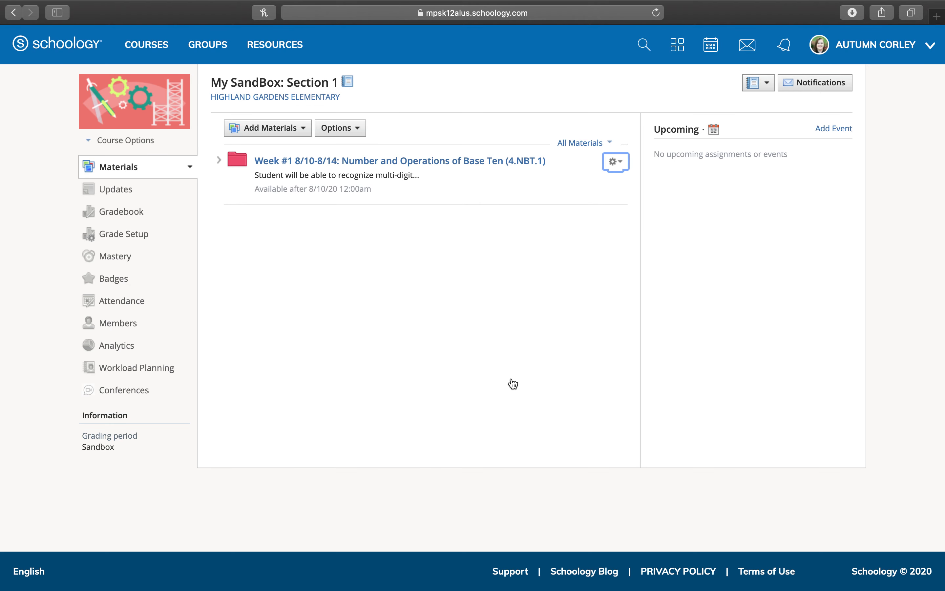
pyautogui.click(269, 129)
# Create an orange folder titled 'Week 2 ....', then open Week #1
pyautogui.click(277, 158)
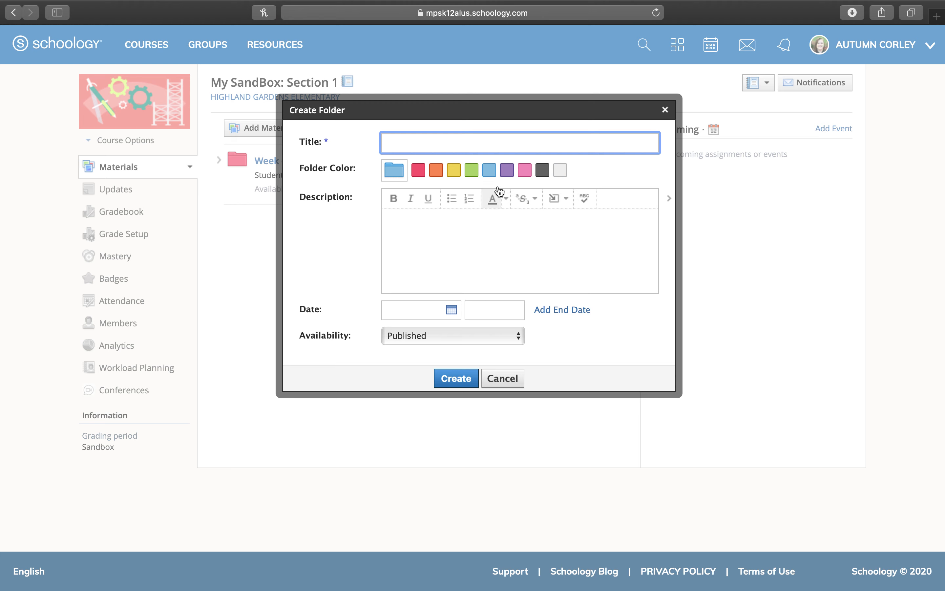
pyautogui.click(439, 171)
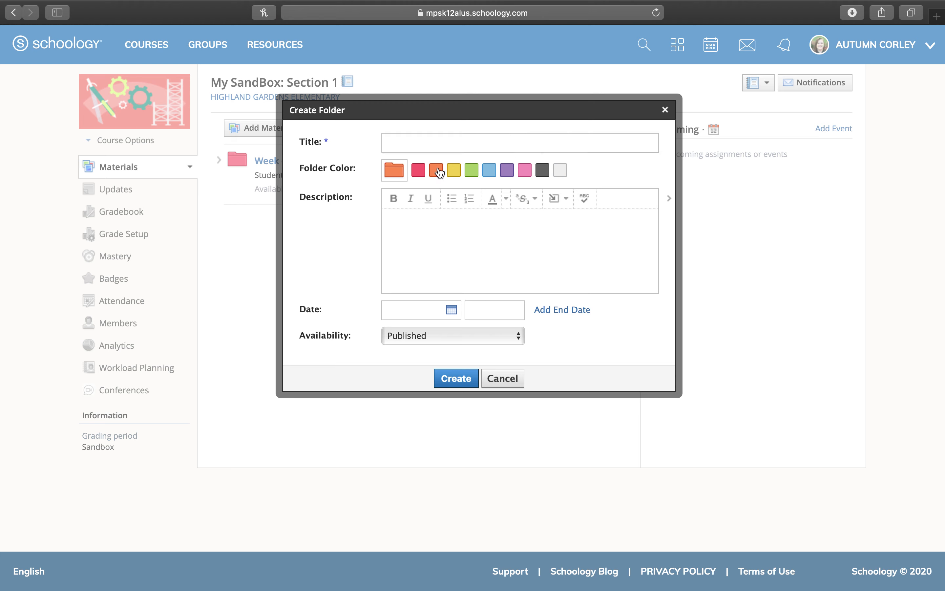
pyautogui.click(430, 139)
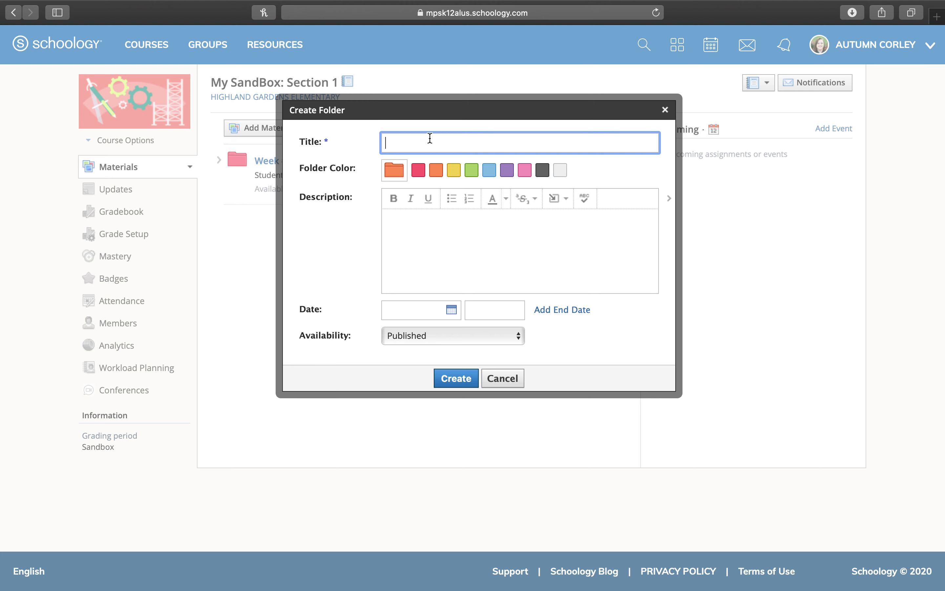
pyautogui.write('Week 2 ....')
pyautogui.click(469, 381)
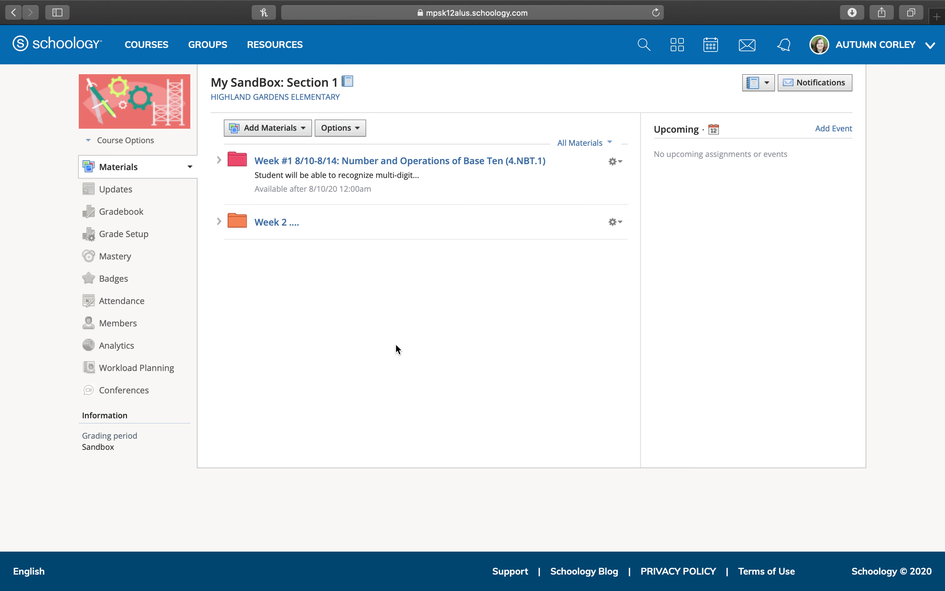
pyautogui.click(318, 162)
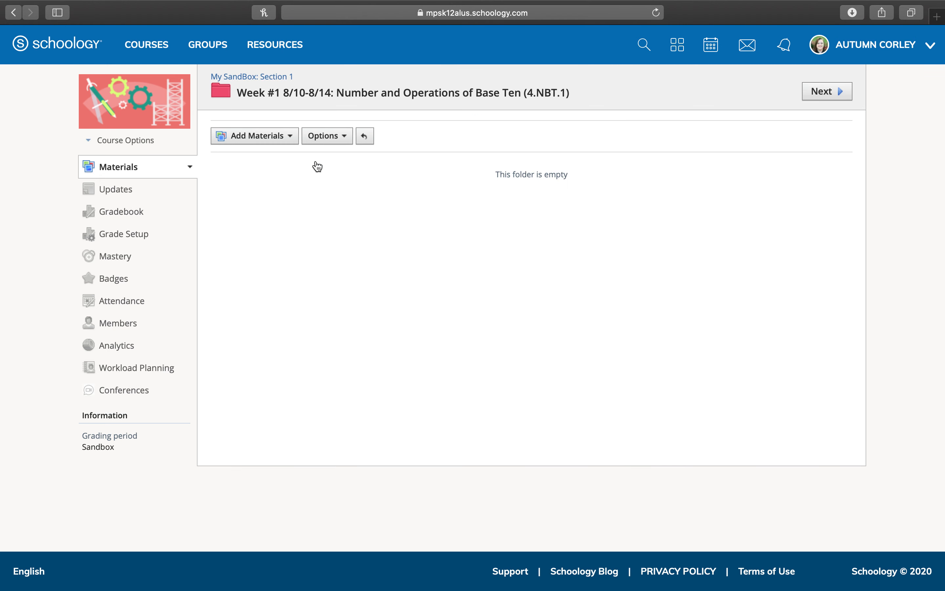
# Start a red folder titled 'Wednesday 8/12' inside Week #1
pyautogui.click(252, 138)
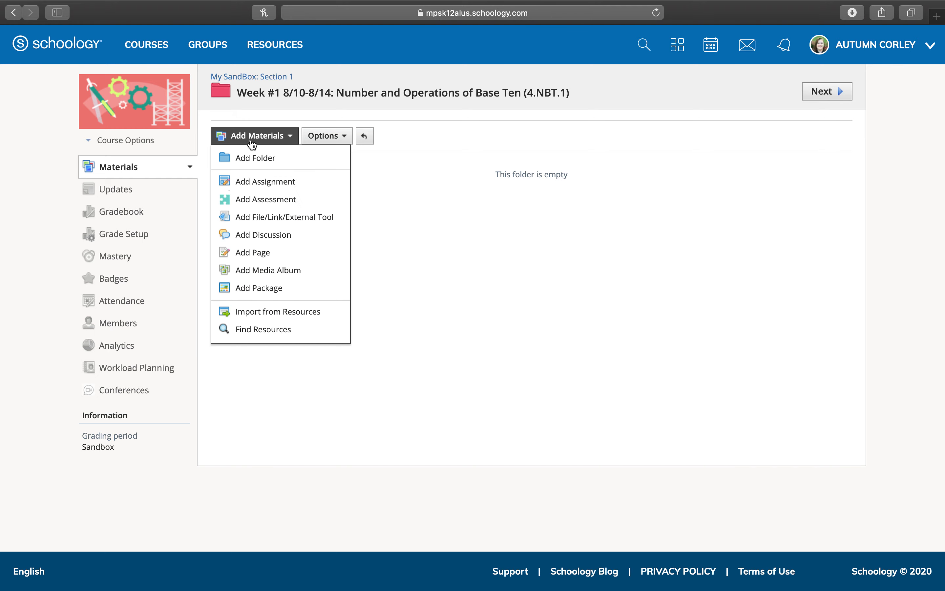
pyautogui.click(264, 158)
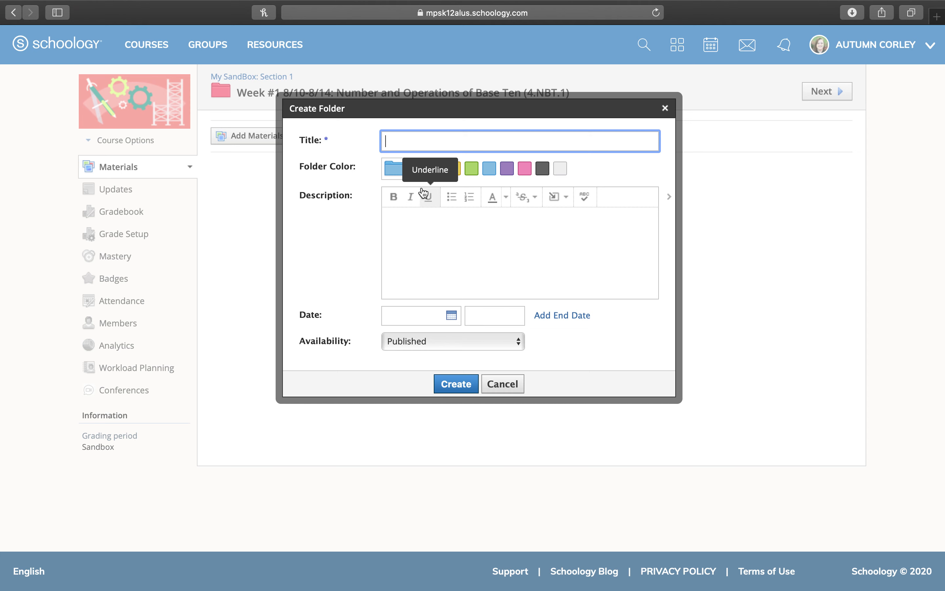
pyautogui.click(419, 171)
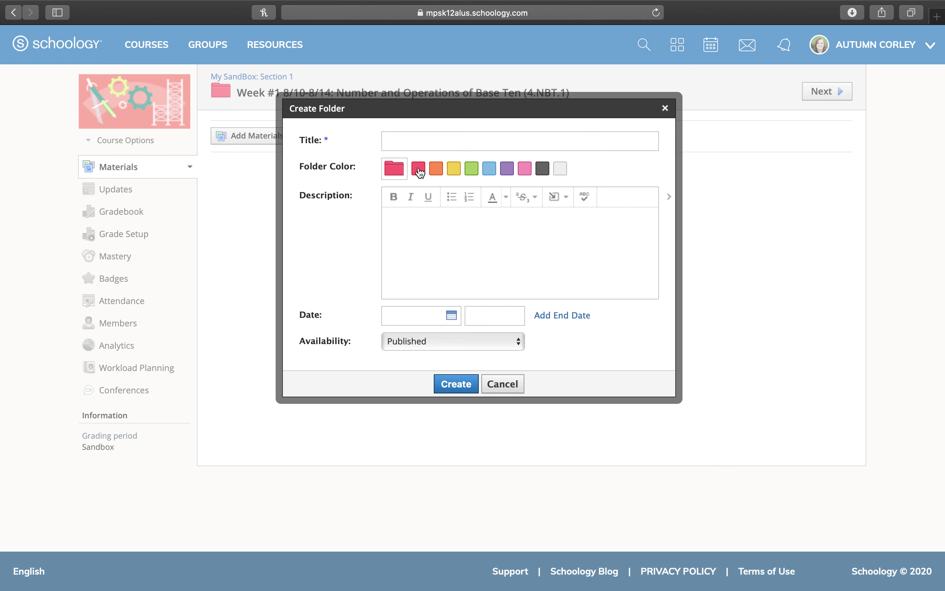
pyautogui.click(418, 139)
pyautogui.write('Wed')
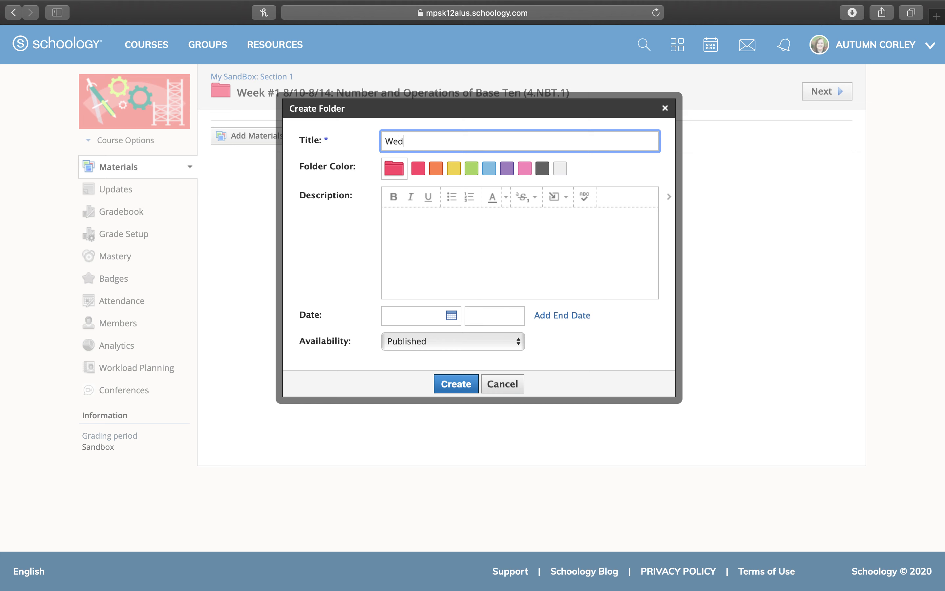
pyautogui.write('enesday *')
pyautogui.press('BackSpace')
pyautogui.write('8/12')
# Date the folder August 12, publish it on its start date, and create it
pyautogui.click(429, 325)
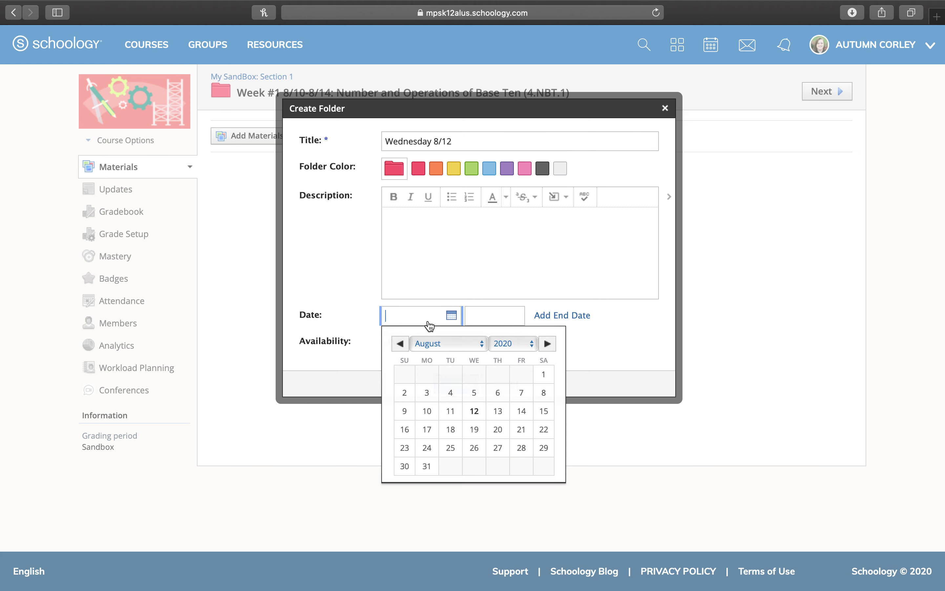
pyautogui.click(471, 414)
pyautogui.click(445, 340)
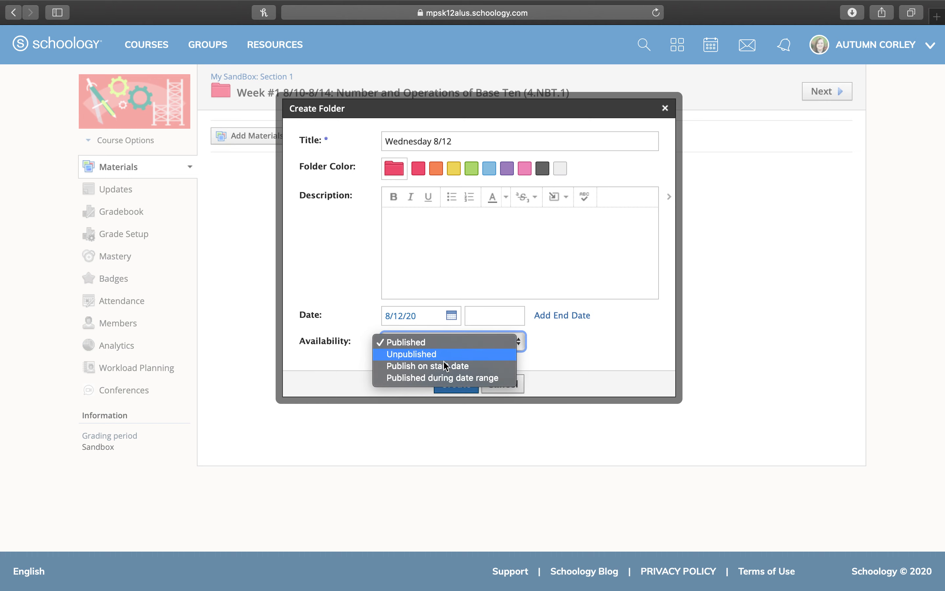
pyautogui.click(449, 365)
pyautogui.click(453, 384)
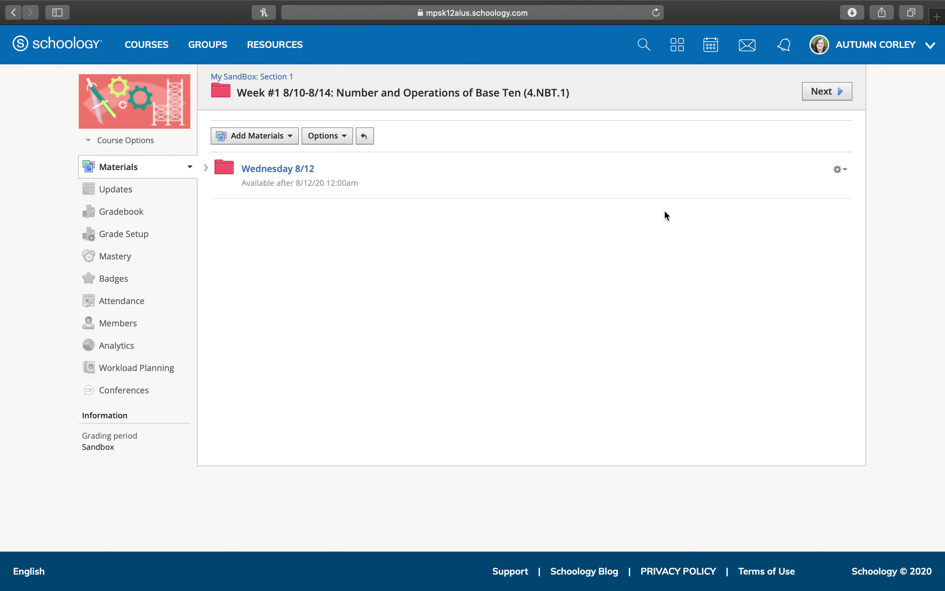
pyautogui.click(269, 144)
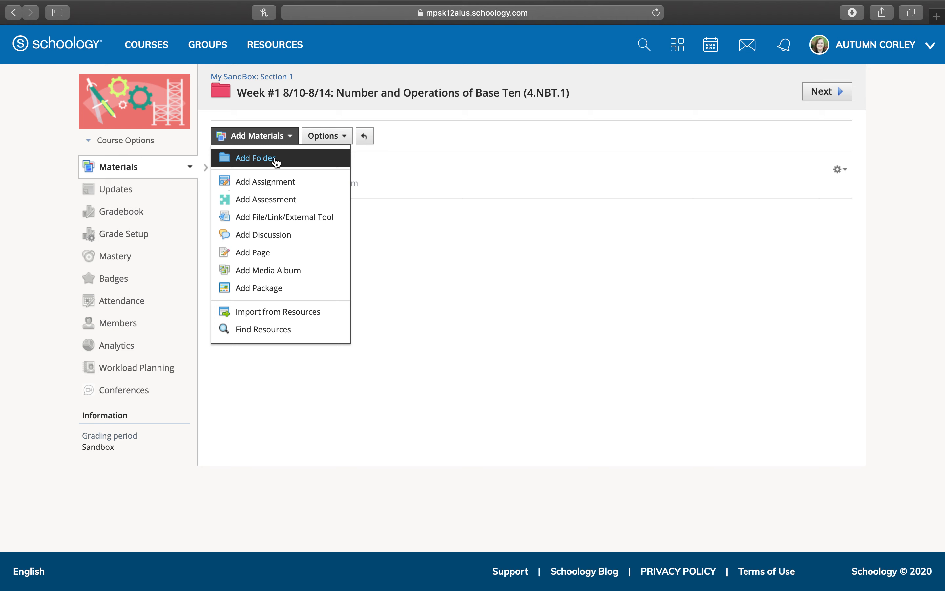
# Create a red 'Thursday 8/13' folder dated August 13 with a chosen availability, then open it
pyautogui.click(275, 159)
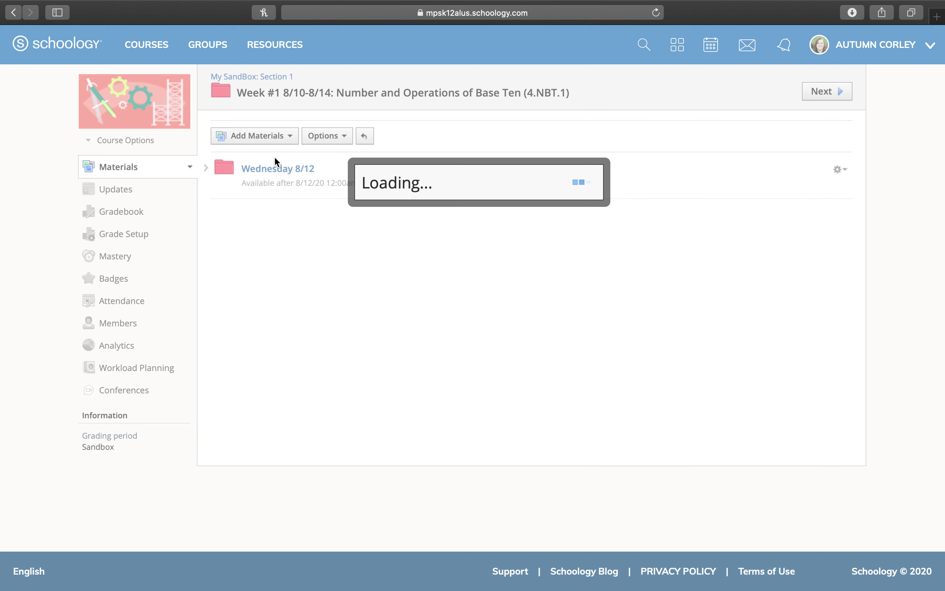
pyautogui.write('T')
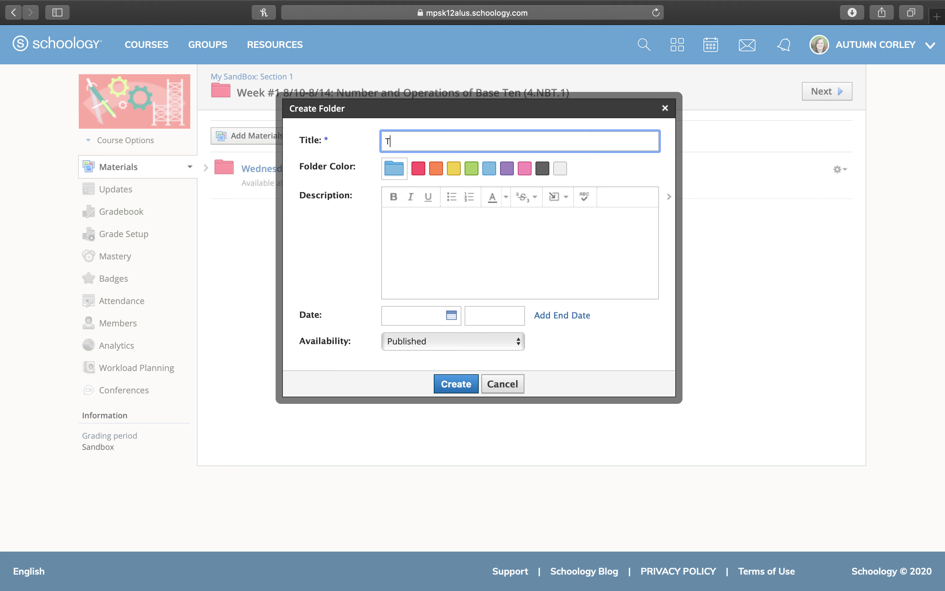
pyautogui.write('hursday 8/13')
pyautogui.click(420, 172)
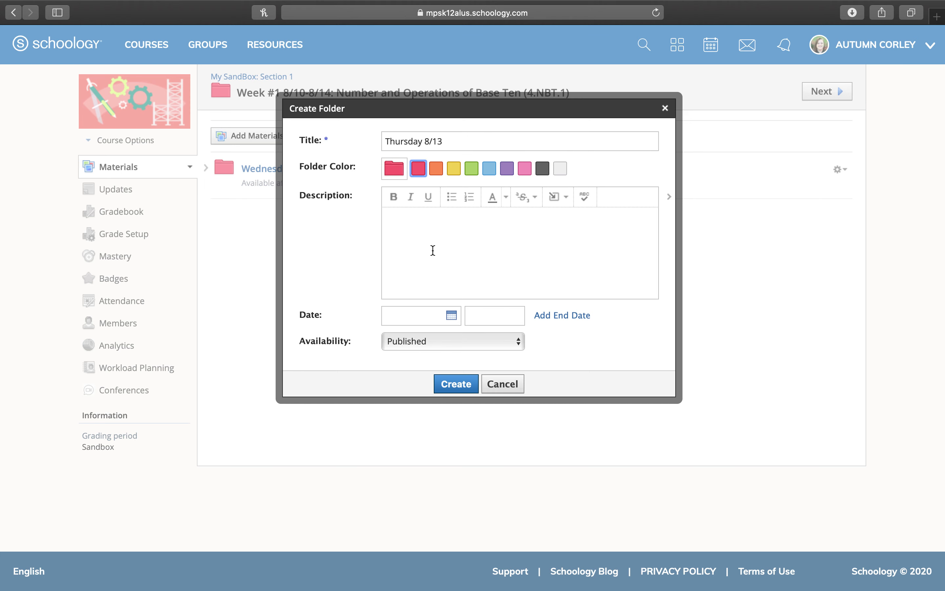
pyautogui.click(430, 316)
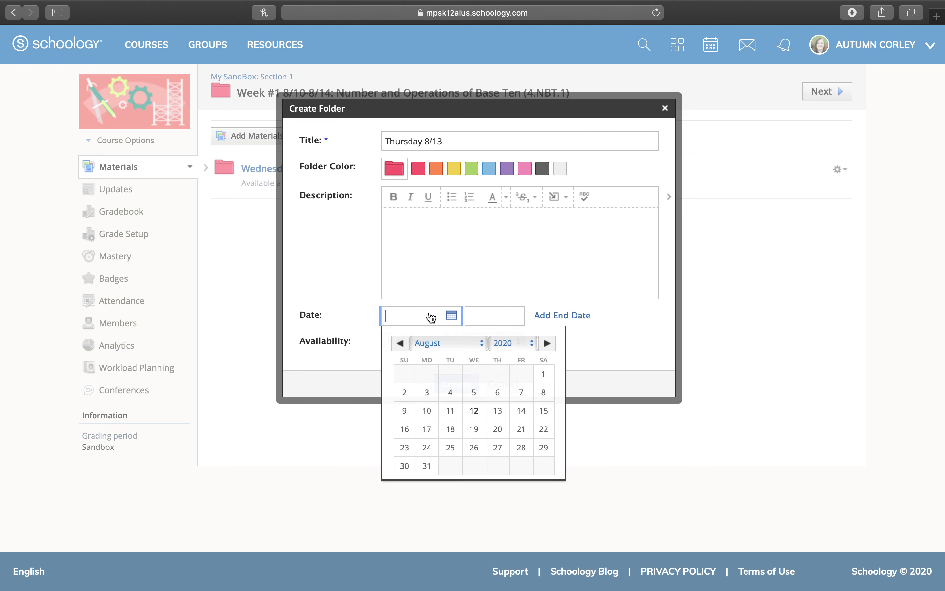
pyautogui.click(499, 414)
pyautogui.click(461, 343)
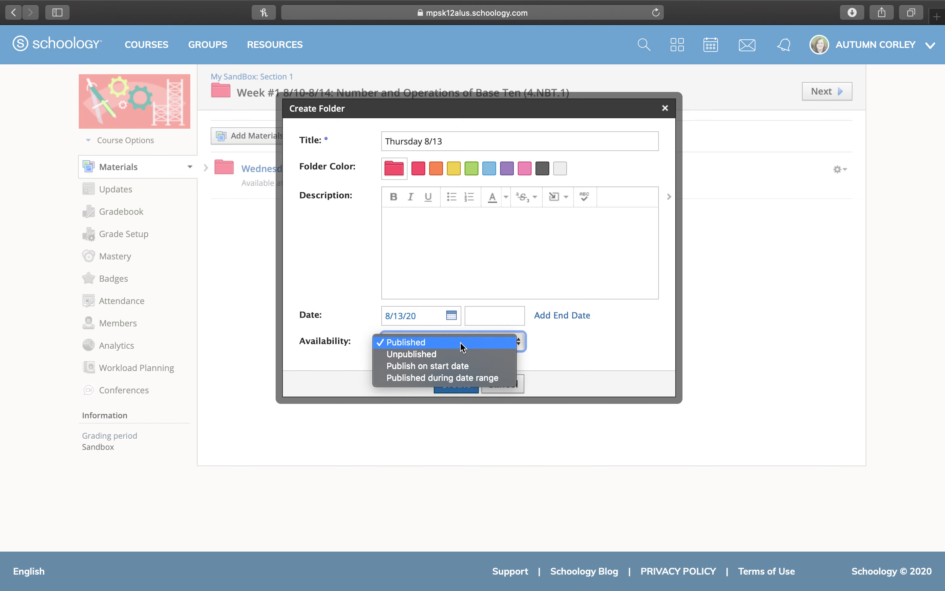
pyautogui.click(452, 367)
pyautogui.click(456, 384)
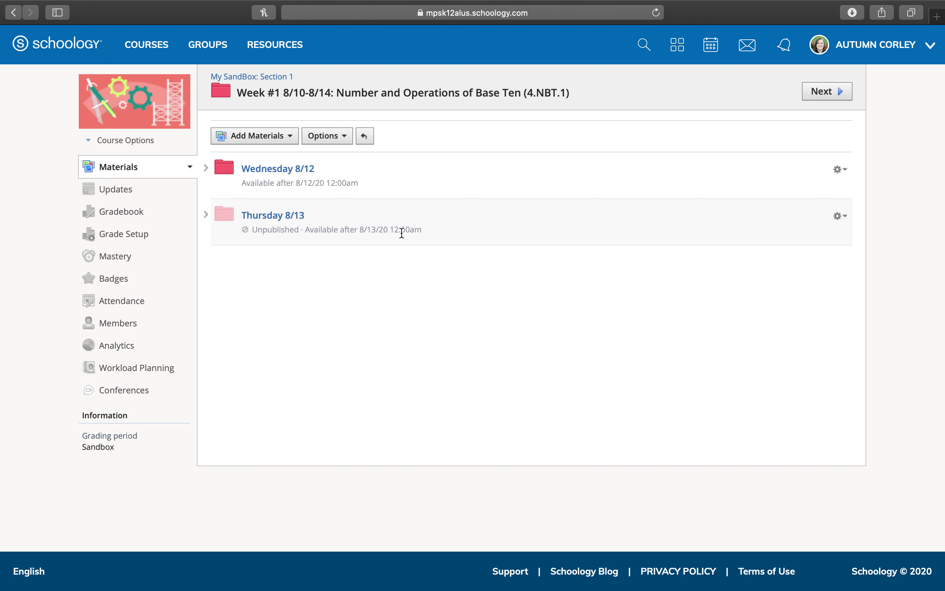
pyautogui.click(296, 216)
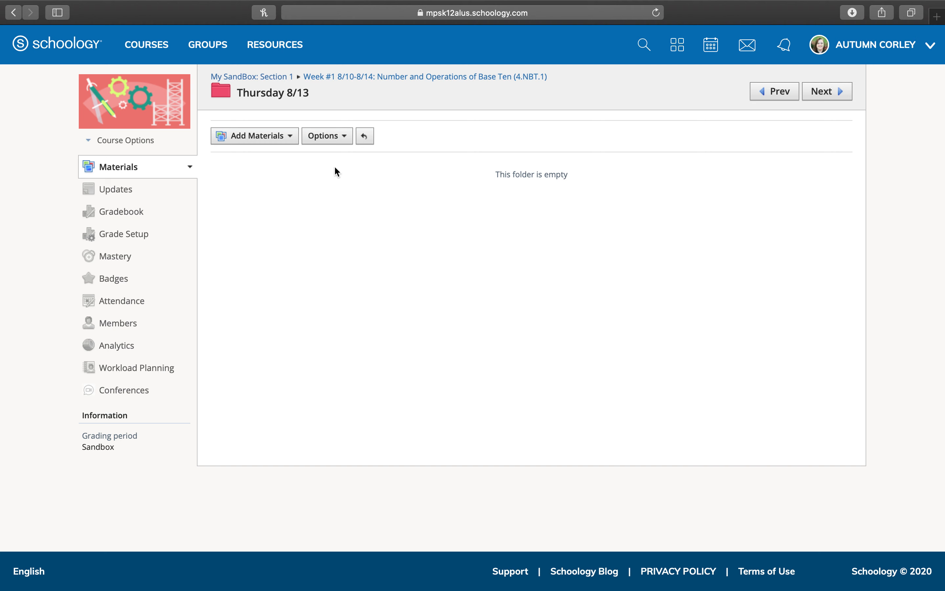
# Try a subfolder with the pasted Zoom link as its title, then close it unsaved
pyautogui.click(292, 141)
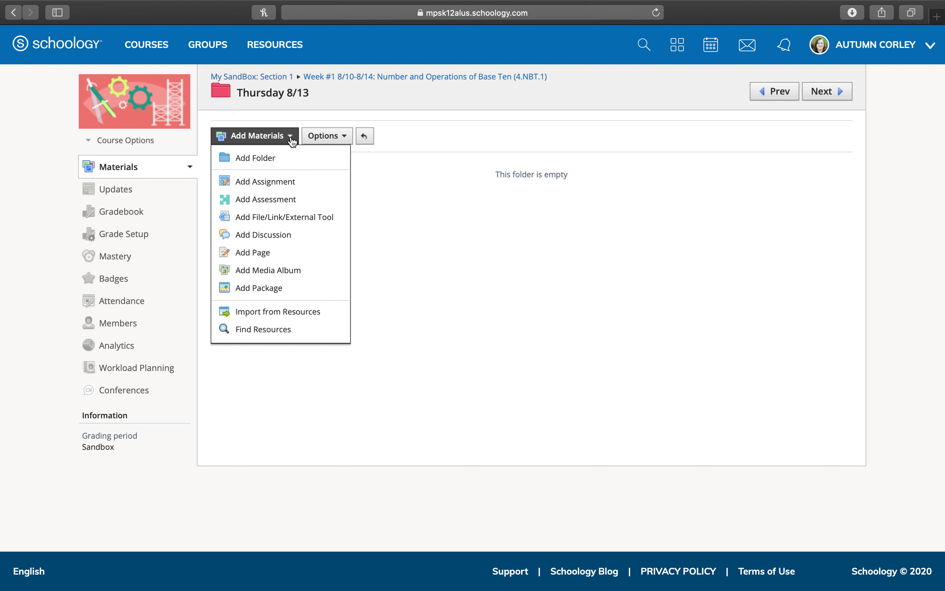
pyautogui.click(287, 158)
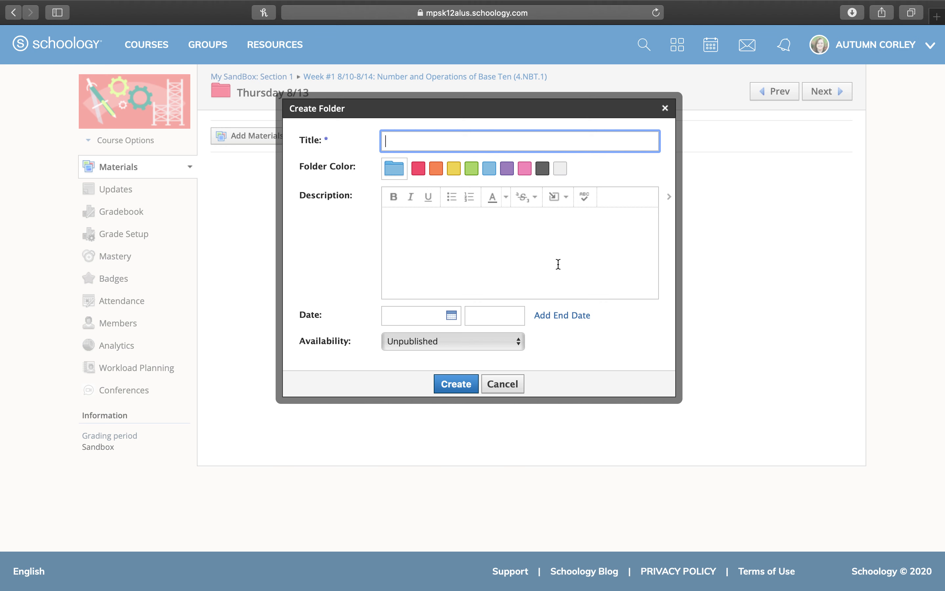
pyautogui.press('super+v')
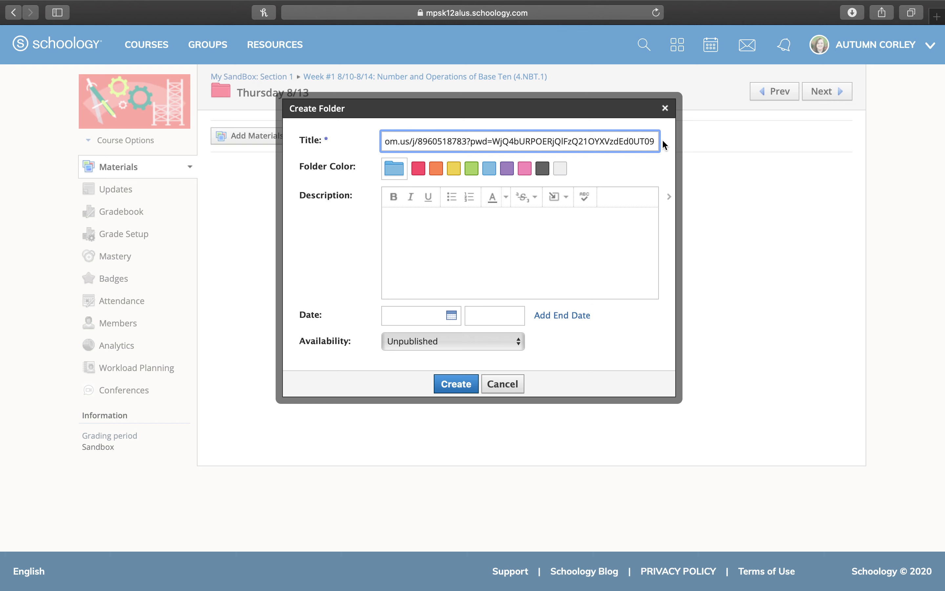
pyautogui.click(665, 108)
pyautogui.click(276, 136)
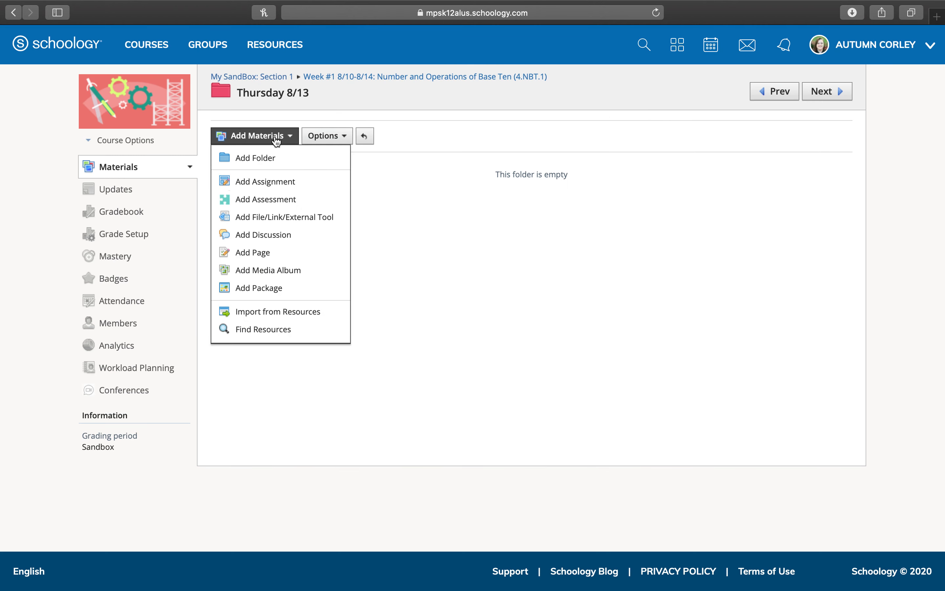
# Add a web link using the pasted Zoom meeting address
pyautogui.click(275, 222)
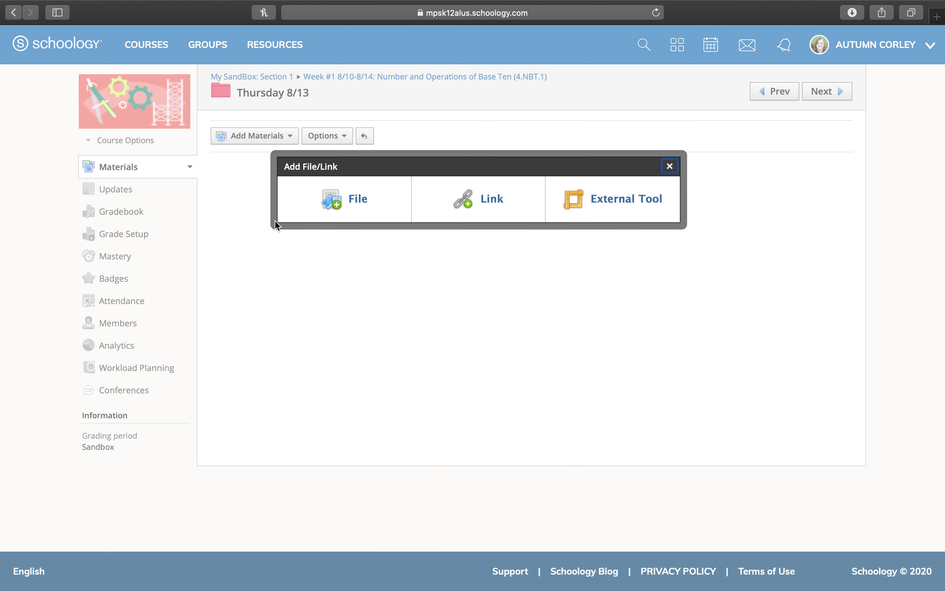
pyautogui.click(463, 201)
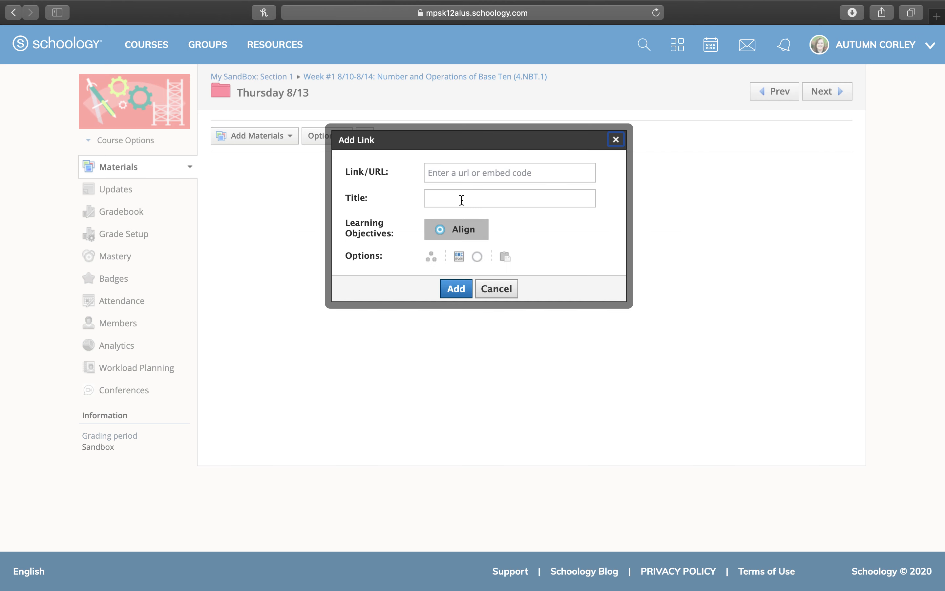
pyautogui.click(463, 170)
pyautogui.press('super+v')
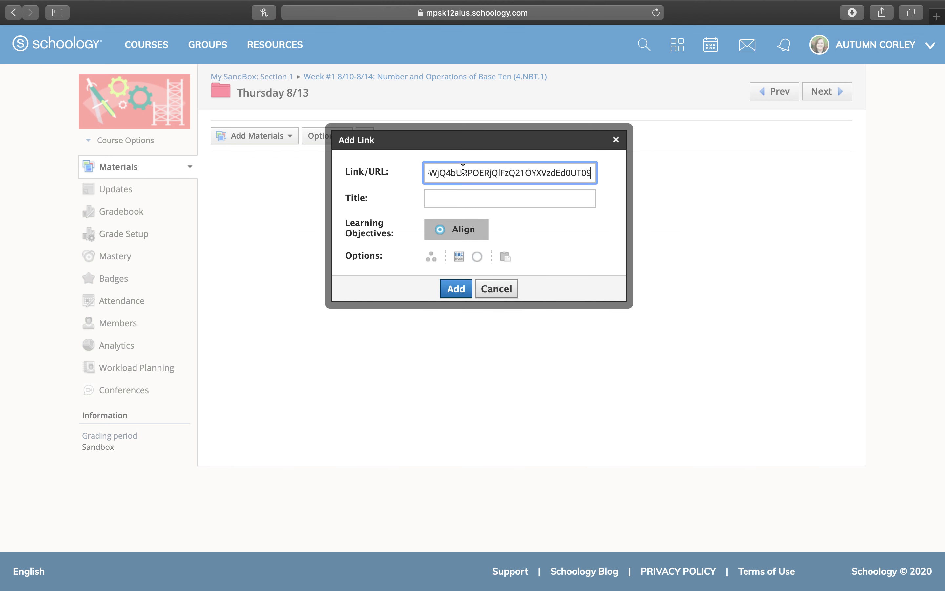
pyautogui.click(448, 199)
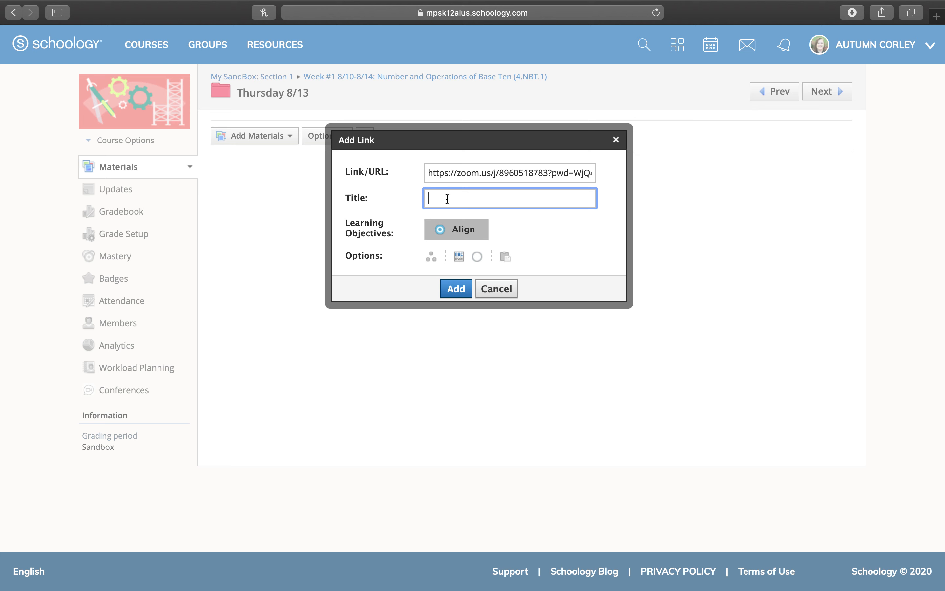
# Title the link 'ZOOM 8/12 Passcode:' followed by the meeting passcode, and add it
pyautogui.press('BackSpace')
pyautogui.press('BackSpace')
pyautogui.press('BackSpace')
pyautogui.press('BackSpace')
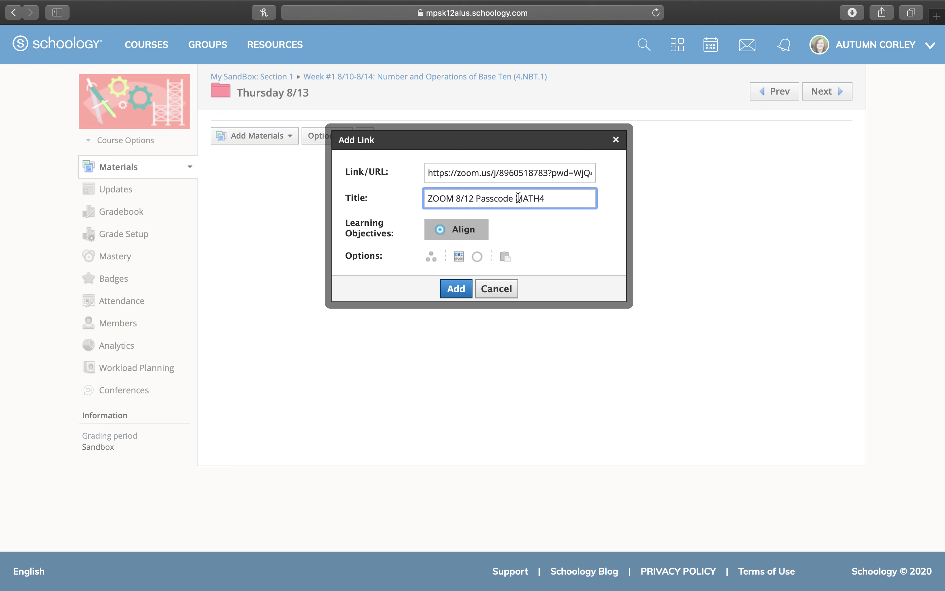
pyautogui.click(518, 197)
pyautogui.write(':')
pyautogui.click(464, 286)
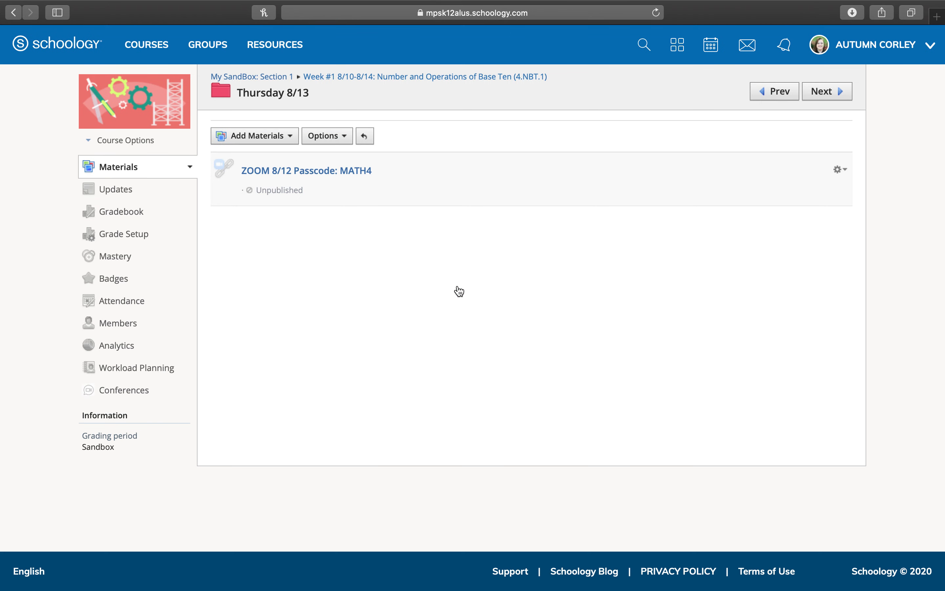
# Test the ZOOM 8/12 link, cancel the Zoom launch prompt, and return to Thursday 8/13
pyautogui.click(343, 171)
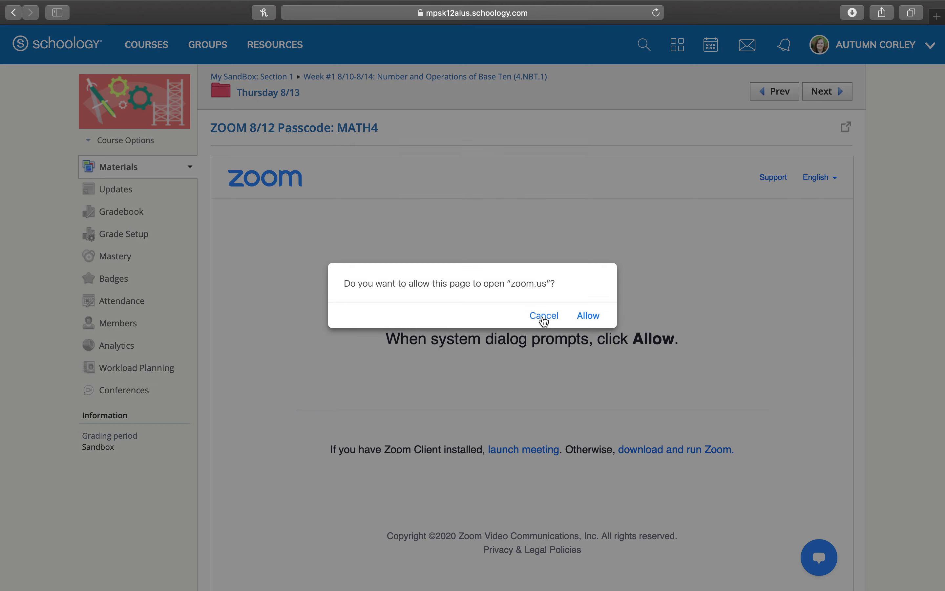
pyautogui.click(543, 321)
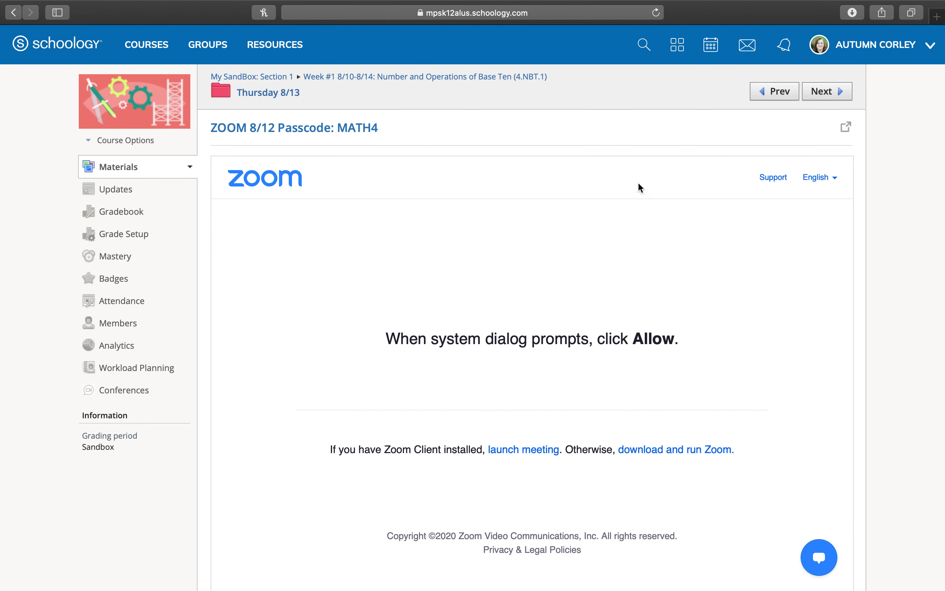
pyautogui.click(259, 96)
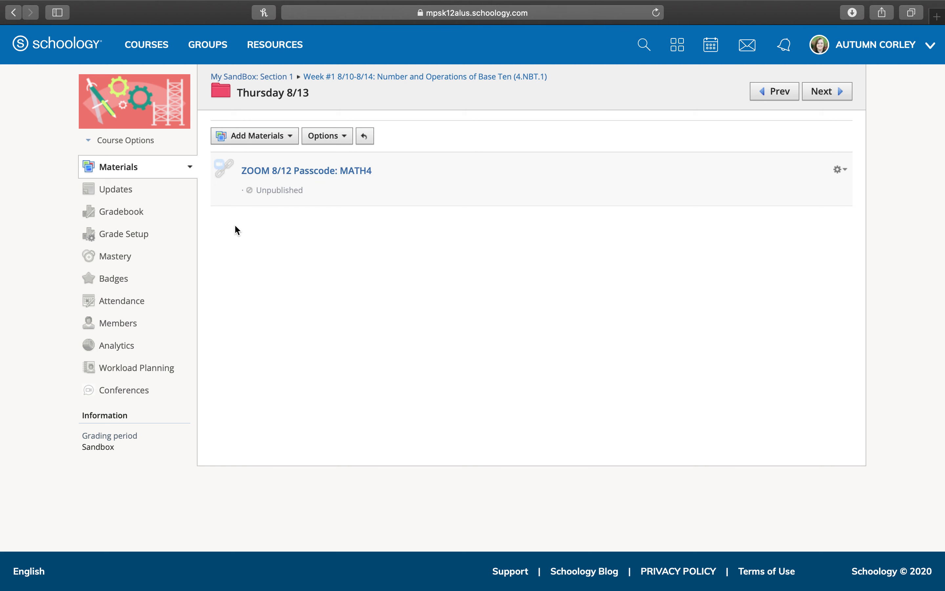
pyautogui.click(215, 207)
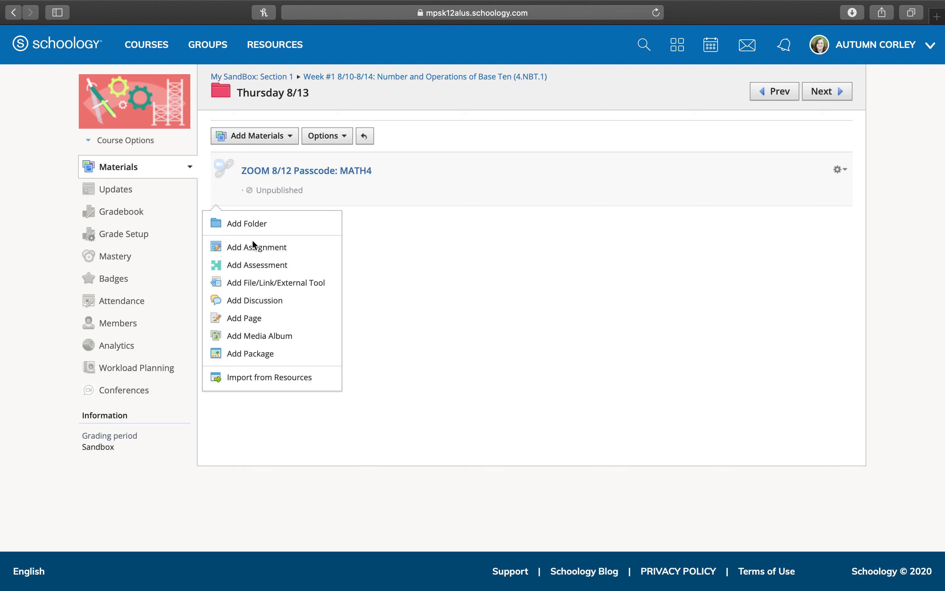
# Create an assignment named 'Assignment' in the Thursday 8/13 folder with no due date yet
pyautogui.click(283, 255)
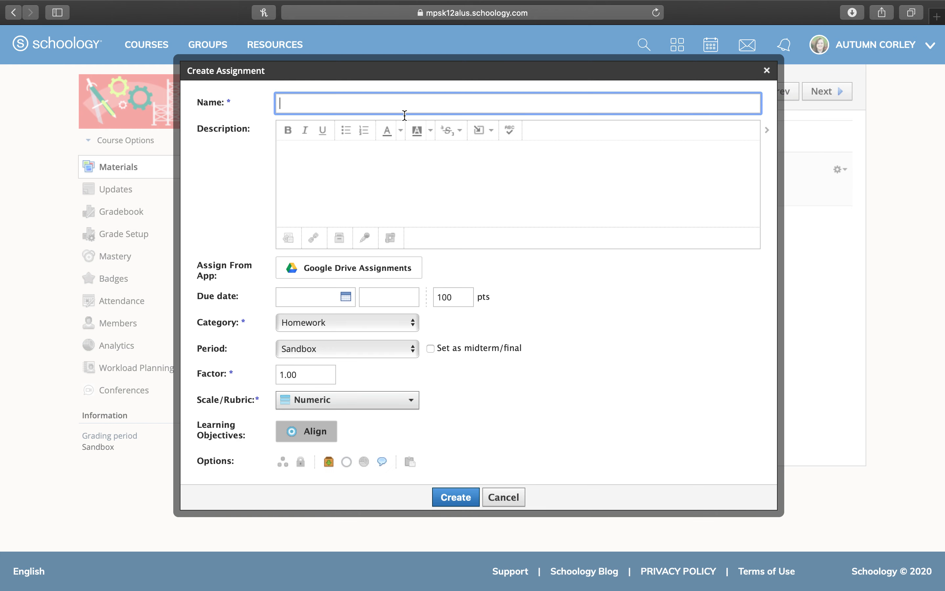
pyautogui.write('Assignment')
pyautogui.click(337, 297)
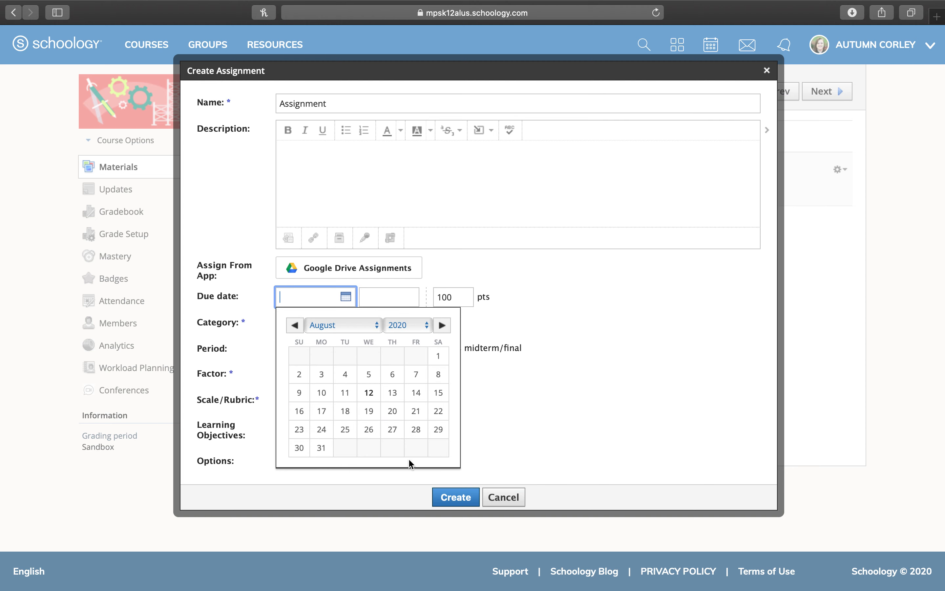
pyautogui.click(637, 428)
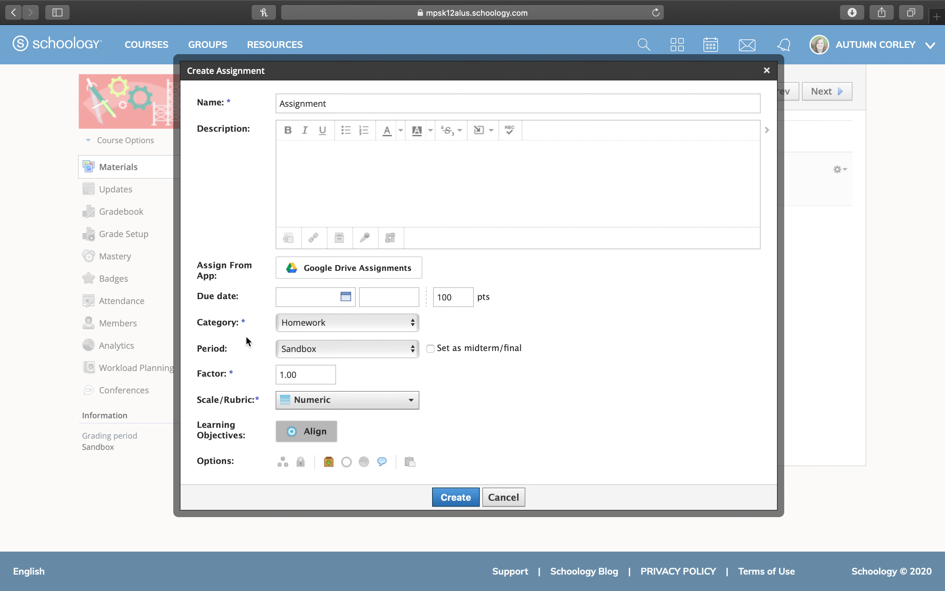
pyautogui.click(449, 505)
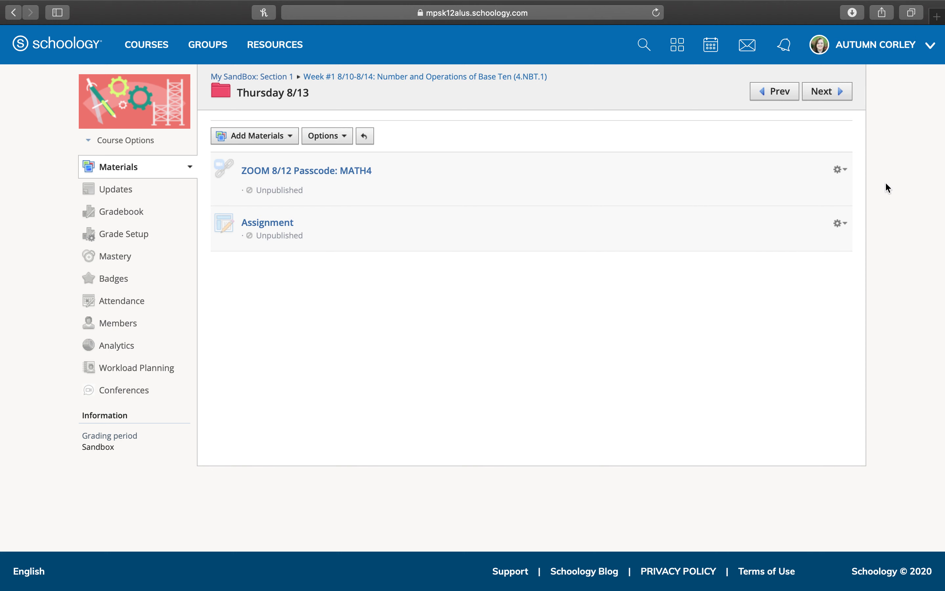
# Edit the ZOOM link's settings and save the changes
pyautogui.click(840, 170)
pyautogui.click(824, 190)
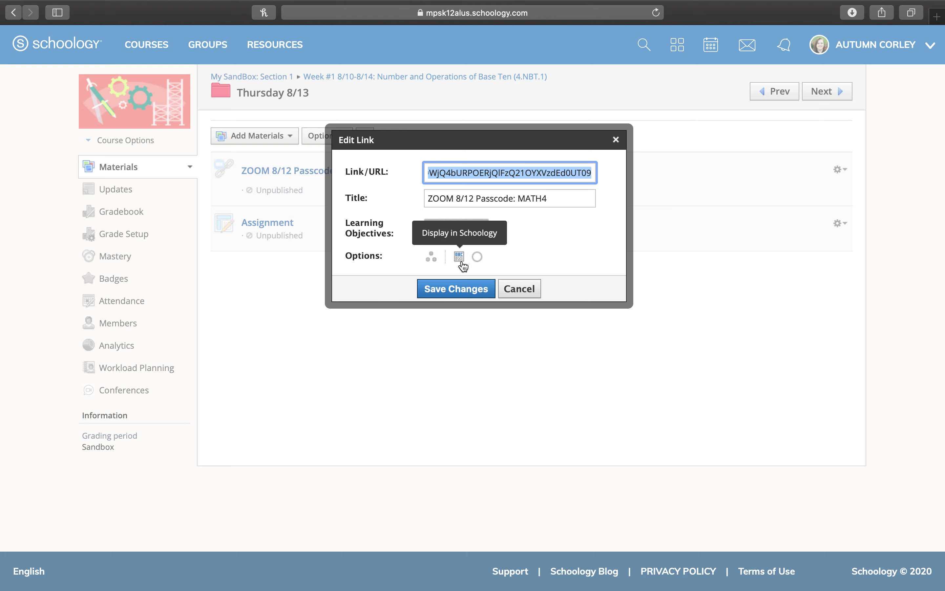
pyautogui.click(479, 290)
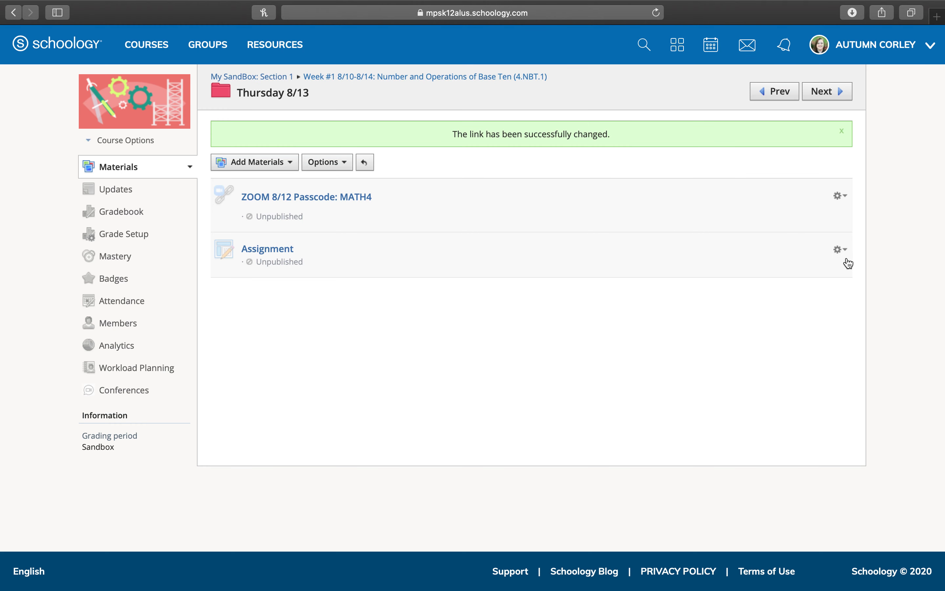
# Set the Assignment's due date to Thursday, August 13, 2020 at 11:59 pm
pyautogui.click(841, 250)
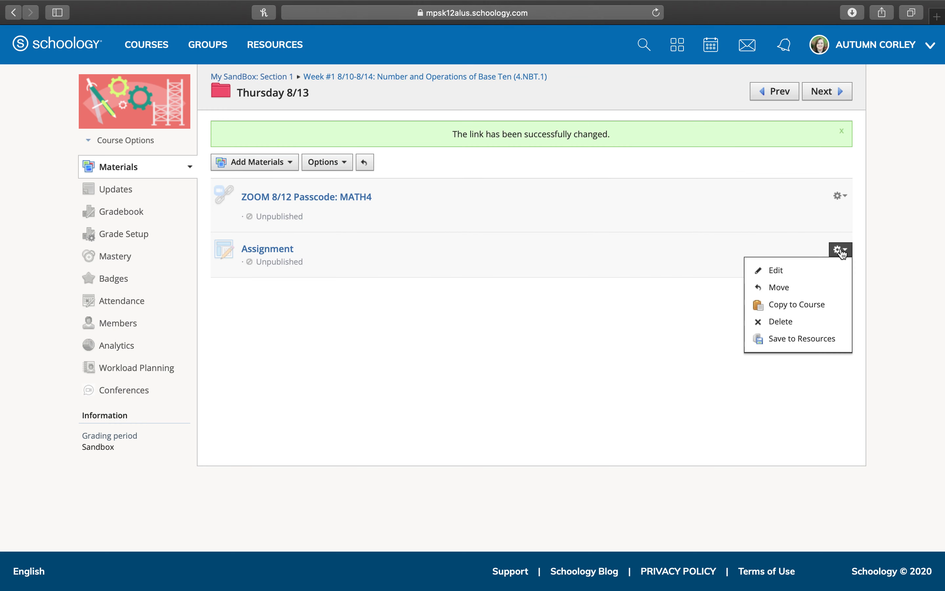
pyautogui.click(806, 287)
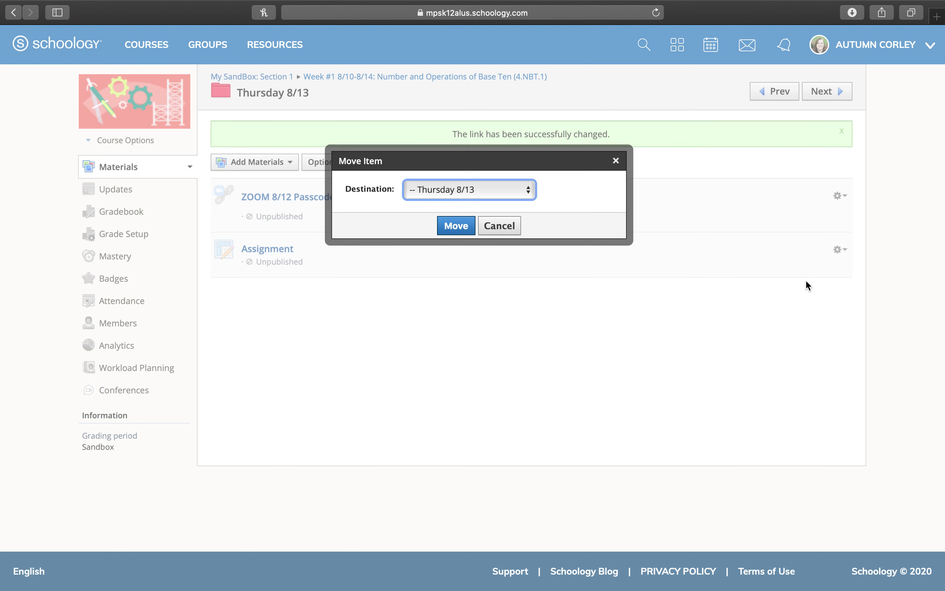
pyautogui.click(616, 160)
pyautogui.click(831, 249)
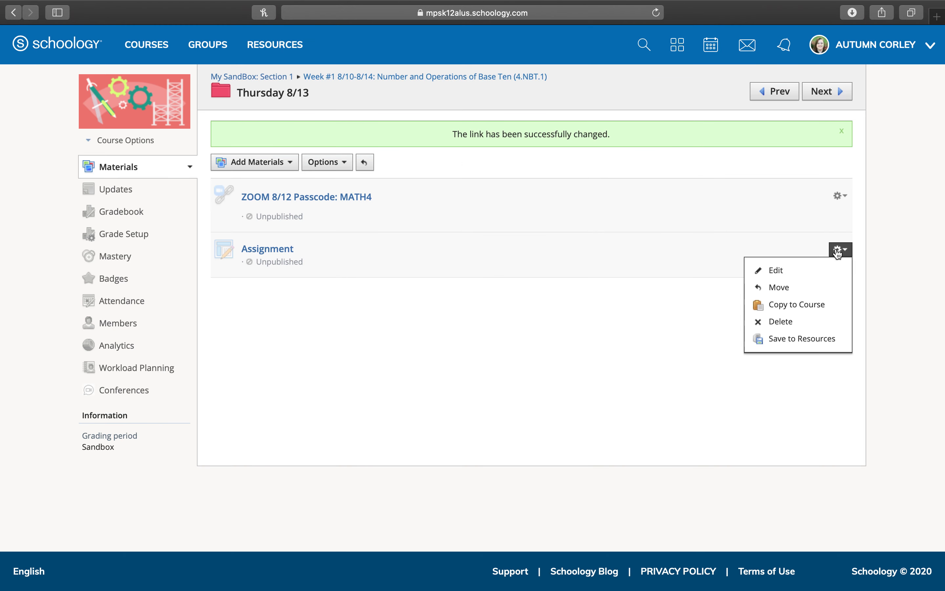
pyautogui.click(808, 269)
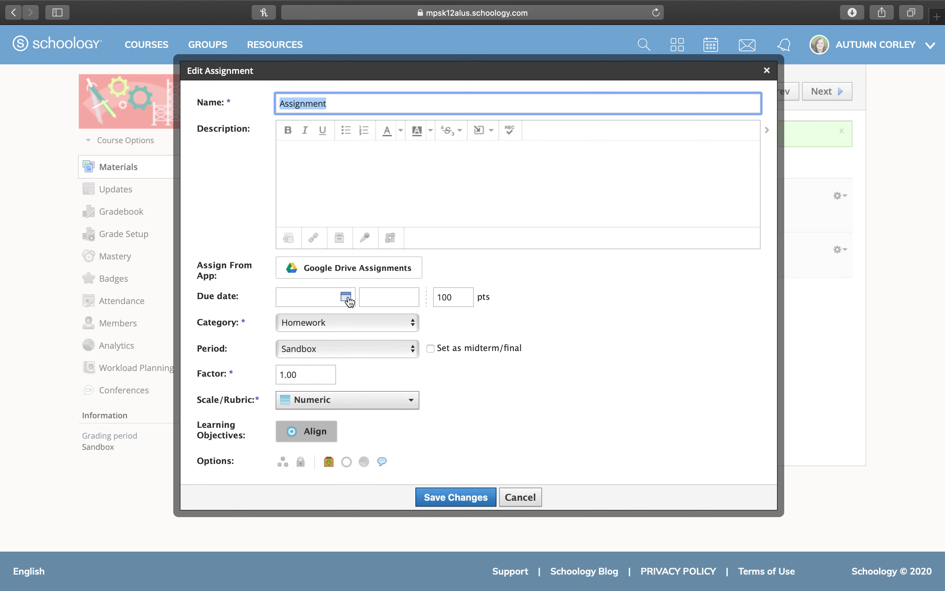
pyautogui.click(346, 297)
pyautogui.click(393, 393)
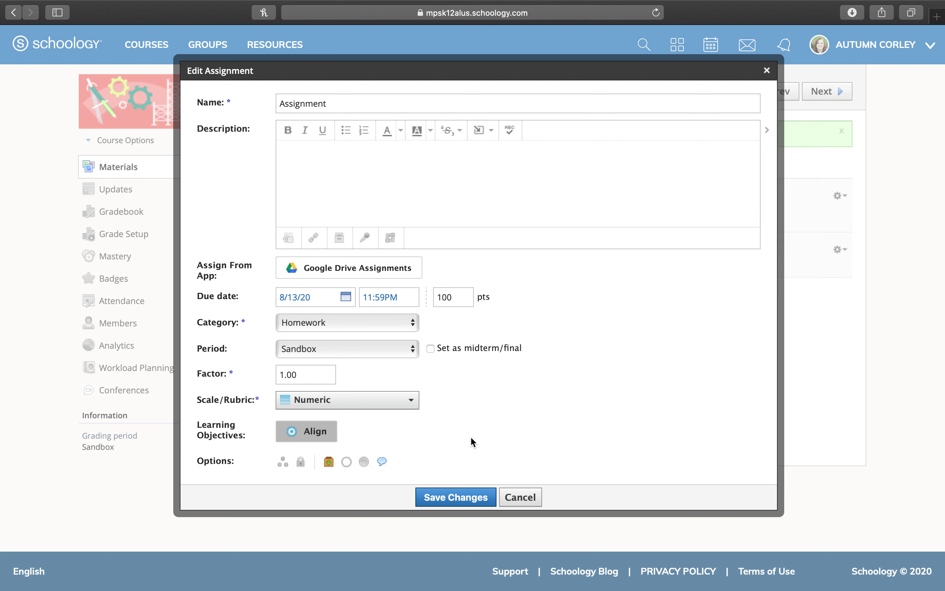
pyautogui.click(453, 500)
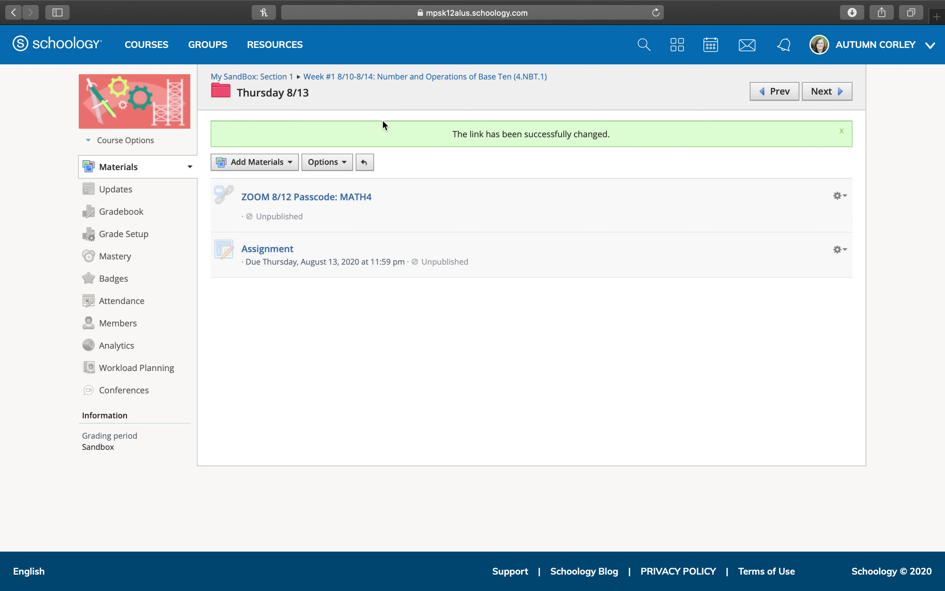
pyautogui.click(270, 162)
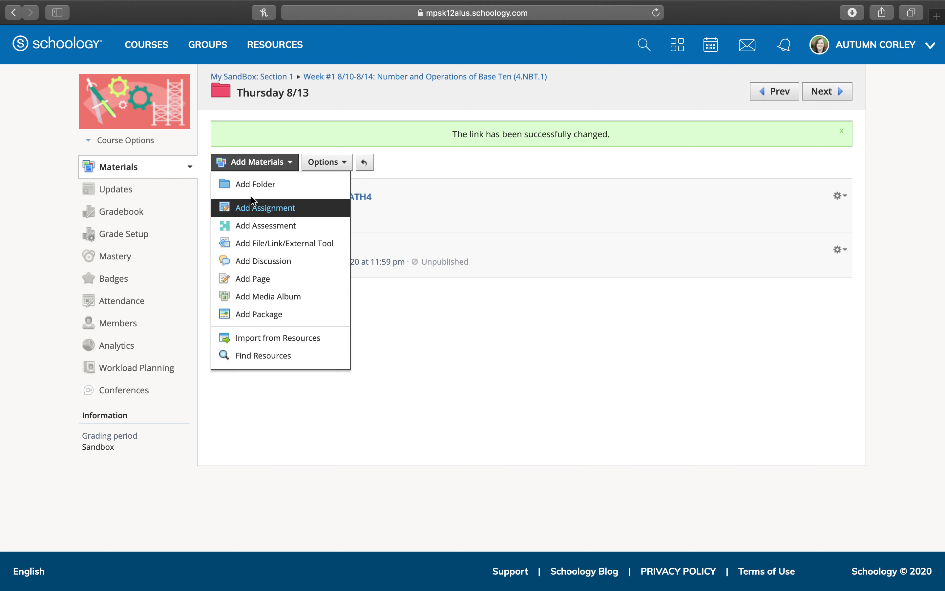
pyautogui.click(418, 312)
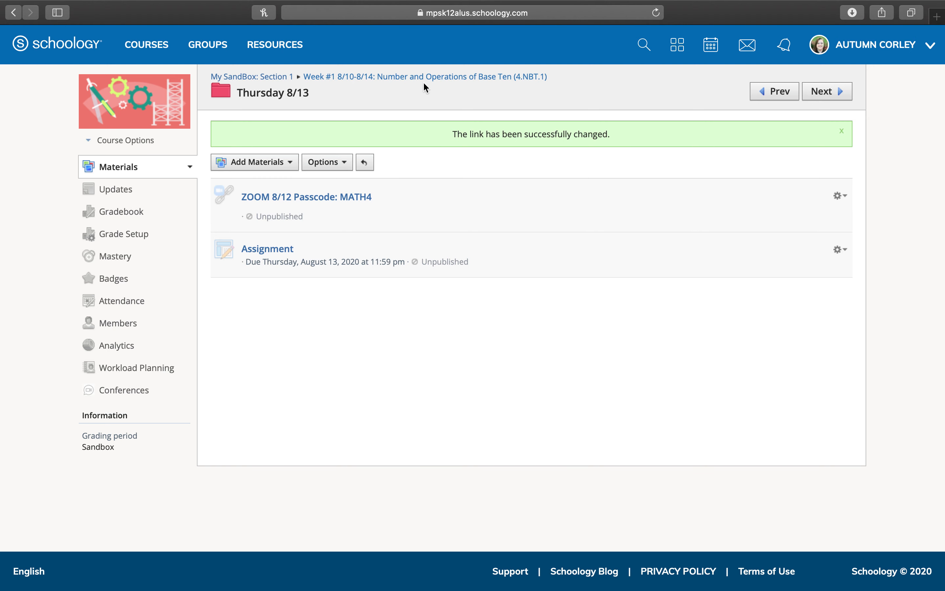
# Return to the 'Week #1 8/10-8/14' folder, showing the Wednesday 8/12 and Thursday 8/13 subfolders
pyautogui.click(448, 77)
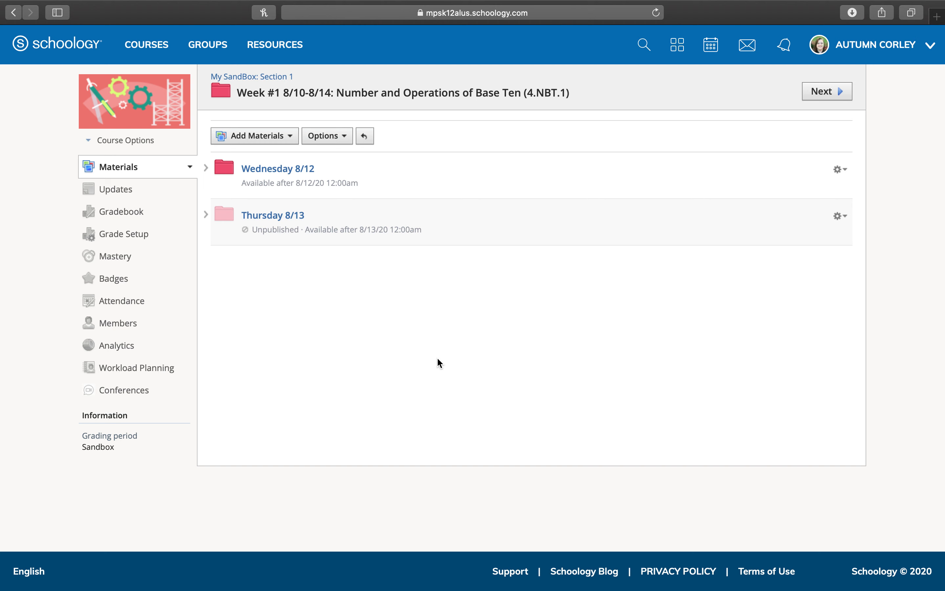
pyautogui.moveTo(448, 248)
pyautogui.moveTo(726, 5)
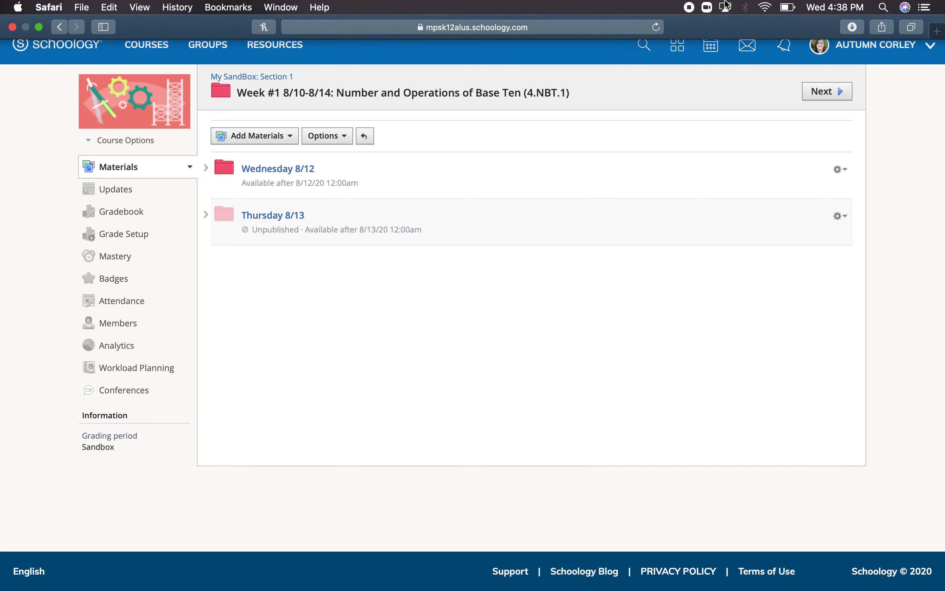